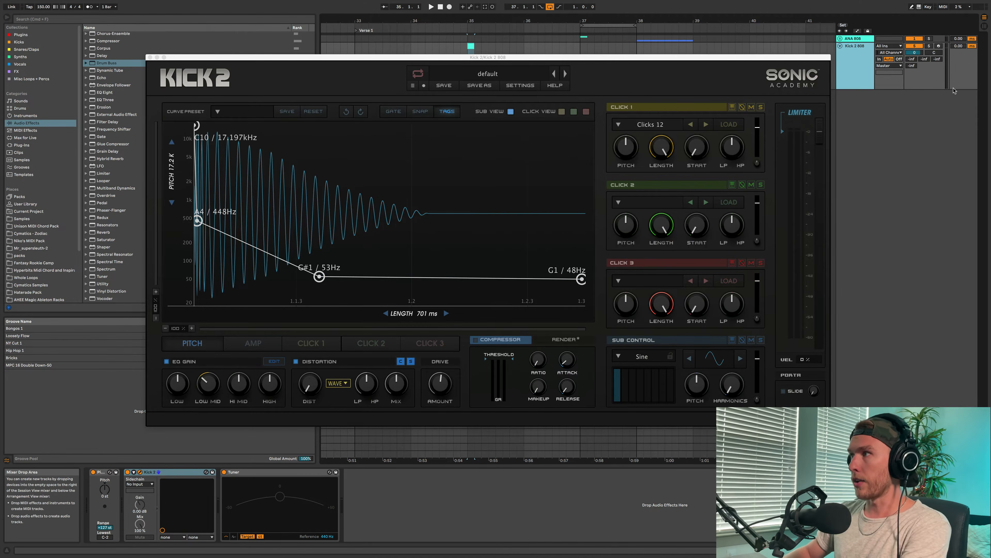
- Arm the Kick 2 808 track, tune the last two pitch envelope points to D#1 (39 Hz) and lengthen the sound to 1413 ms
{"action": "left_click", "coordinate": [939, 46]}
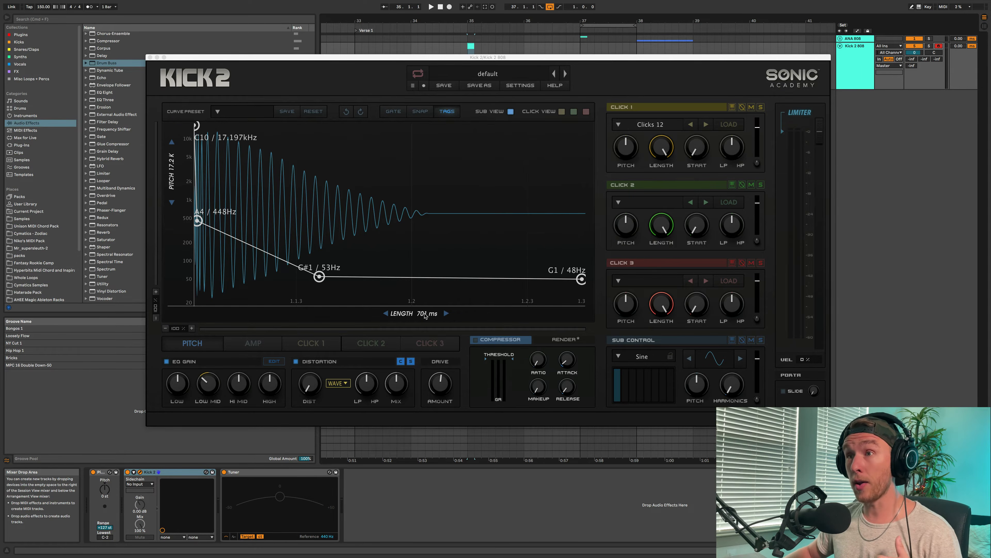
{"action": "left_click_drag", "start_coordinate": [417, 317], "coordinate": [486, 315]}
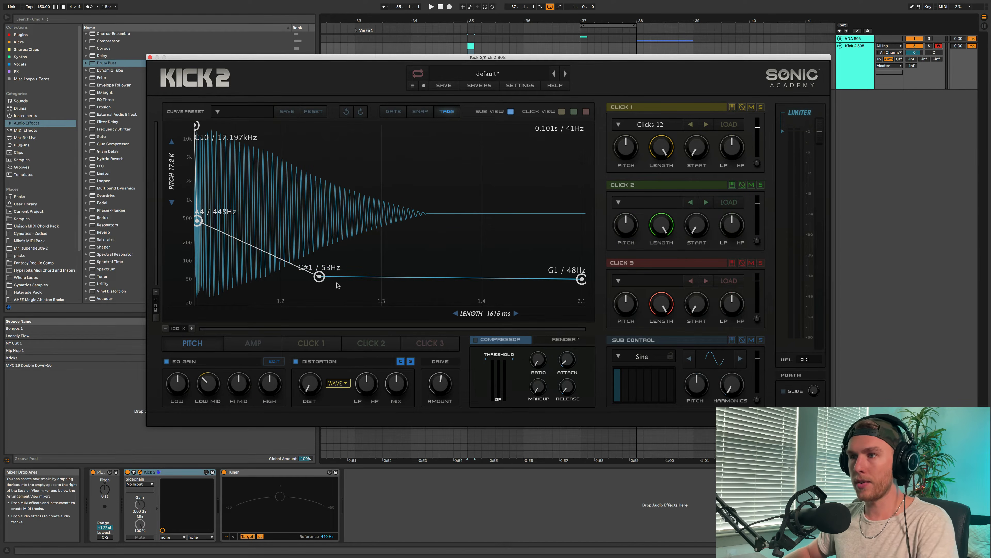
{"action": "left_click_drag", "start_coordinate": [320, 279], "coordinate": [320, 287]}
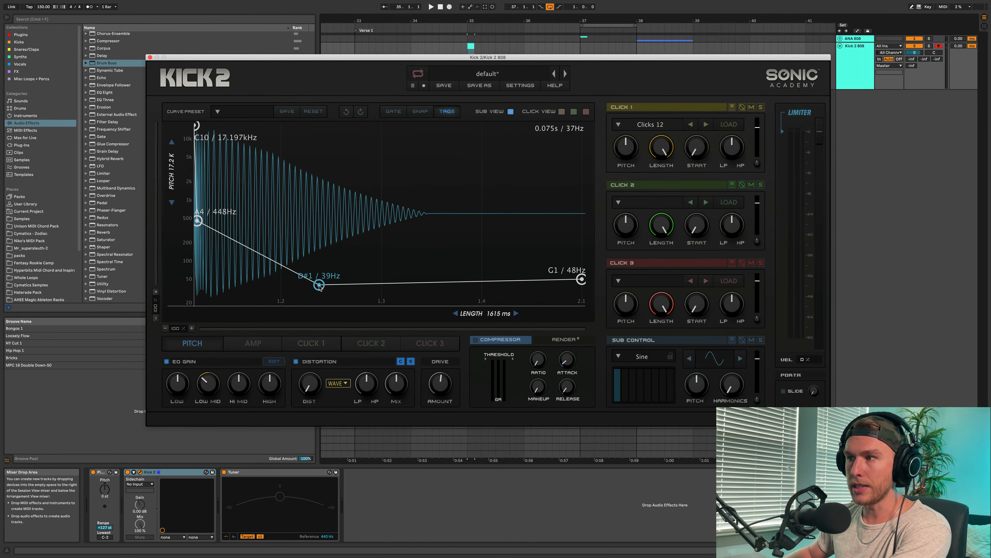
{"action": "left_click_drag", "start_coordinate": [586, 283], "coordinate": [587, 287]}
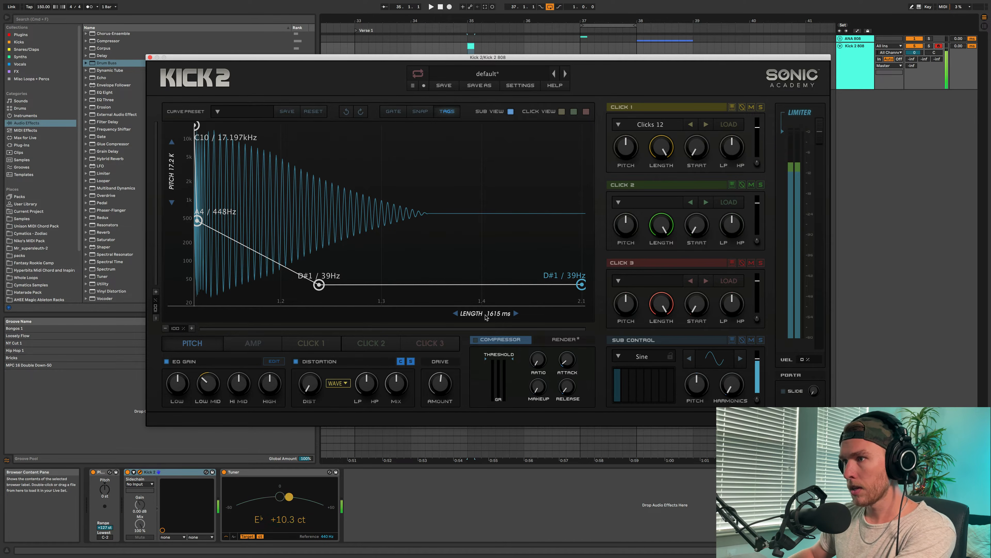
{"action": "mouse_move", "coordinate": [485, 316]}
{"action": "left_mouse_down"}
{"action": "mouse_move", "coordinate": [440, 315]}
{"action": "mouse_move", "coordinate": [473, 315]}
{"action": "left_mouse_up"}
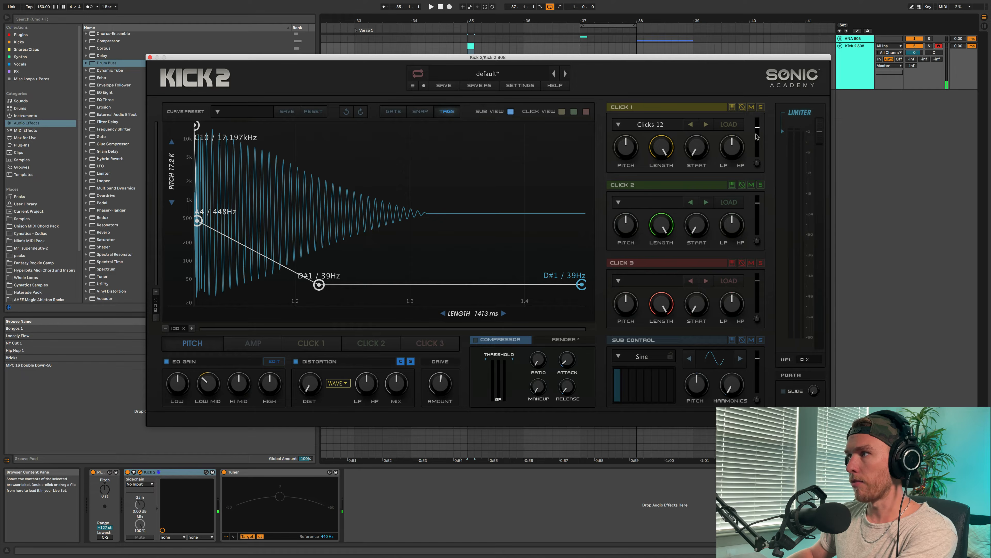
- Lower the volume of Click 1 slightly and generate a render of the sound with key C0 and velocity 100
{"action": "left_click_drag", "start_coordinate": [756, 136], "coordinate": [757, 140]}
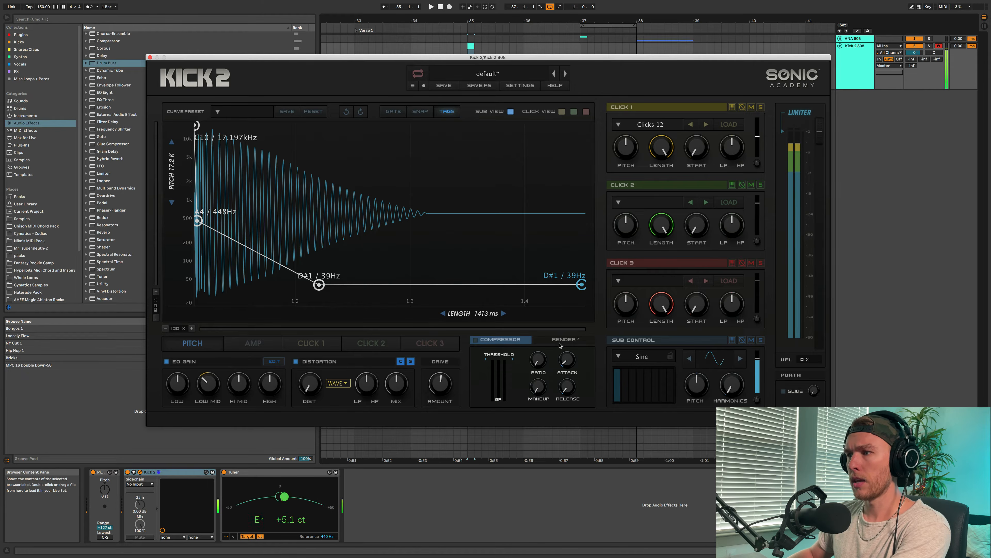
{"action": "left_click", "coordinate": [579, 338]}
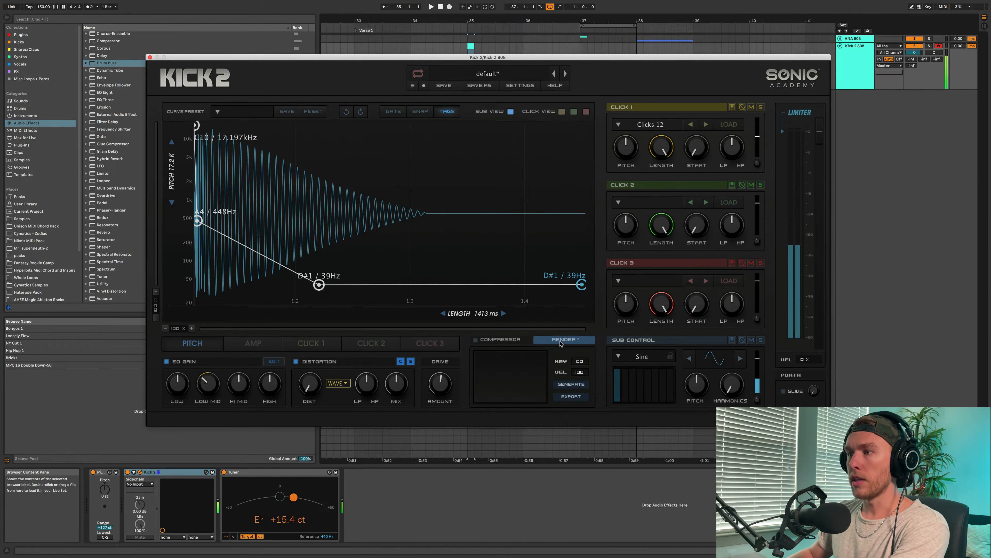
{"action": "left_click", "coordinate": [570, 385]}
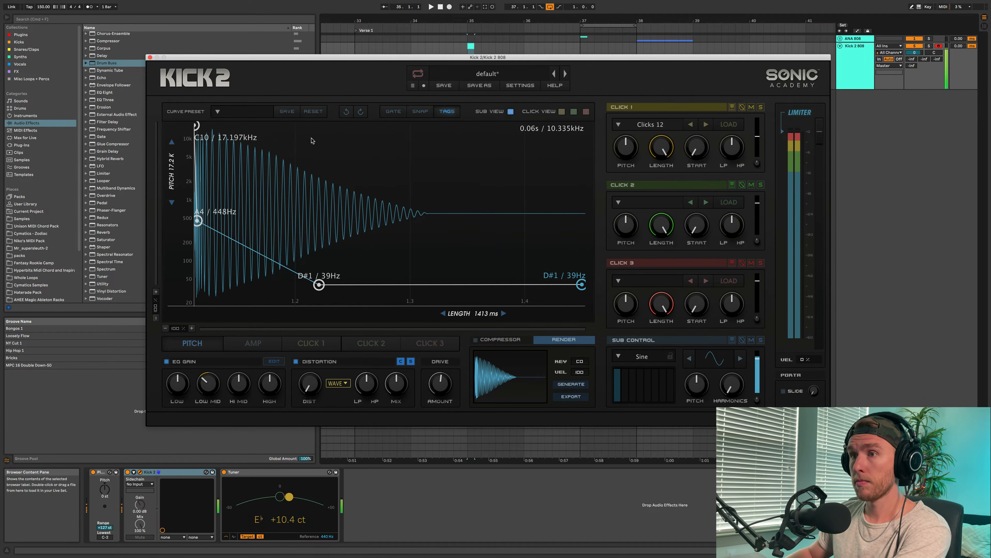
- Raise the two lower amp envelope points to 0.97 and stretch the final decay almost to the end of the sound
{"action": "left_click", "coordinate": [261, 344]}
{"action": "left_click_drag", "start_coordinate": [434, 174], "coordinate": [436, 129]}
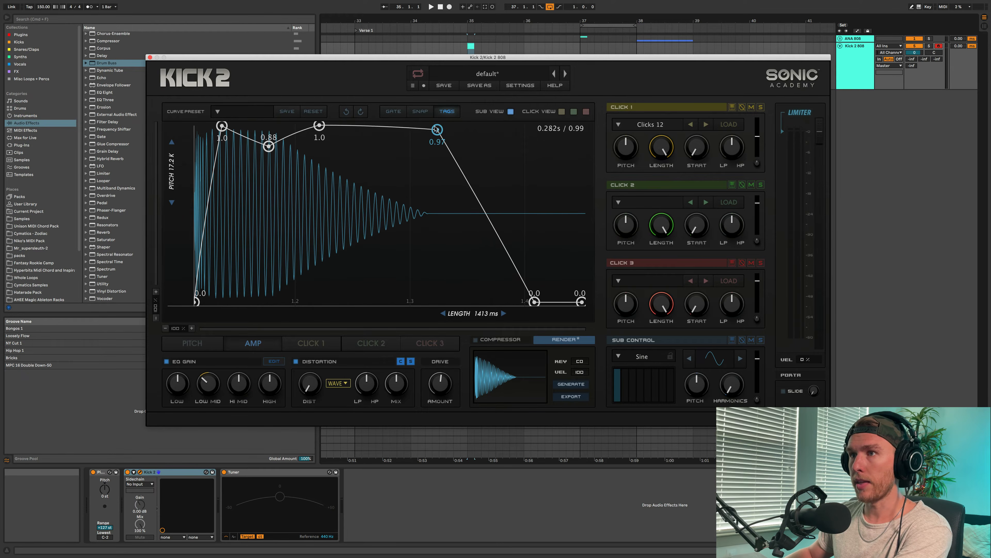
{"action": "left_click_drag", "start_coordinate": [269, 148], "coordinate": [267, 130]}
{"action": "left_click_drag", "start_coordinate": [534, 302], "coordinate": [573, 302]}
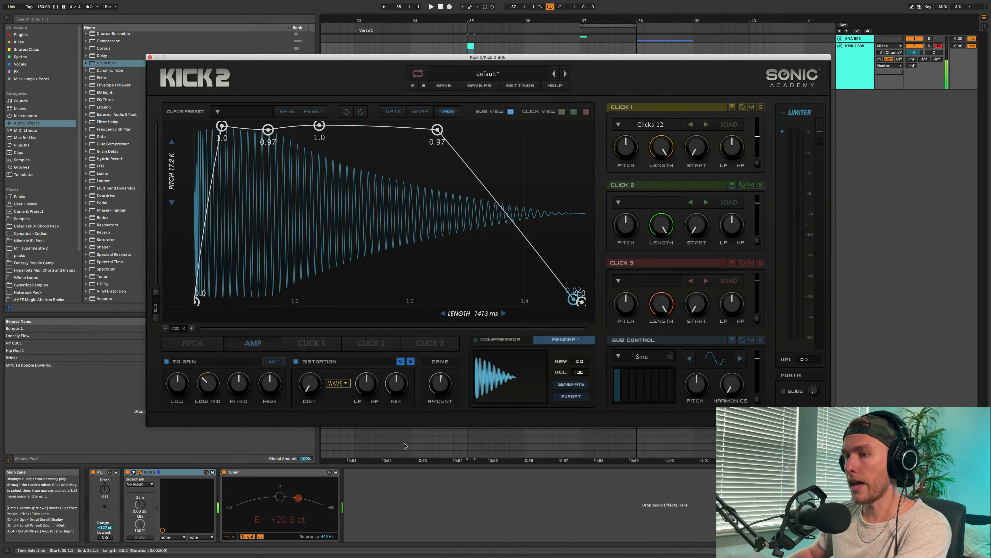
- Lower the first pitch envelope point to D#6 (1.219 kHz) and the second to C4 (263 Hz)
{"action": "left_click", "coordinate": [192, 343]}
{"action": "left_click_drag", "start_coordinate": [197, 128], "coordinate": [199, 235]}
{"action": "mouse_move", "coordinate": [758, 135]}
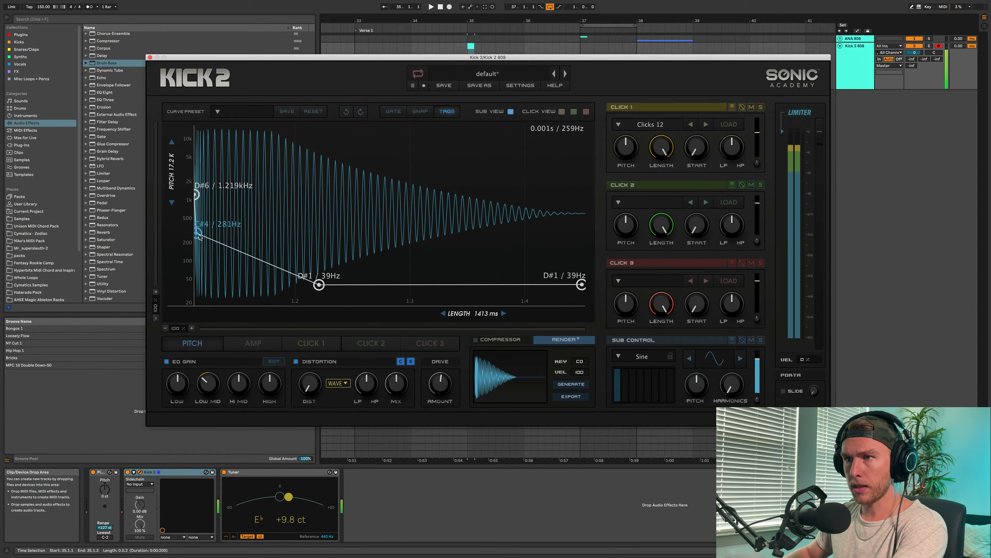
{"action": "left_click_drag", "start_coordinate": [199, 235], "coordinate": [198, 237]}
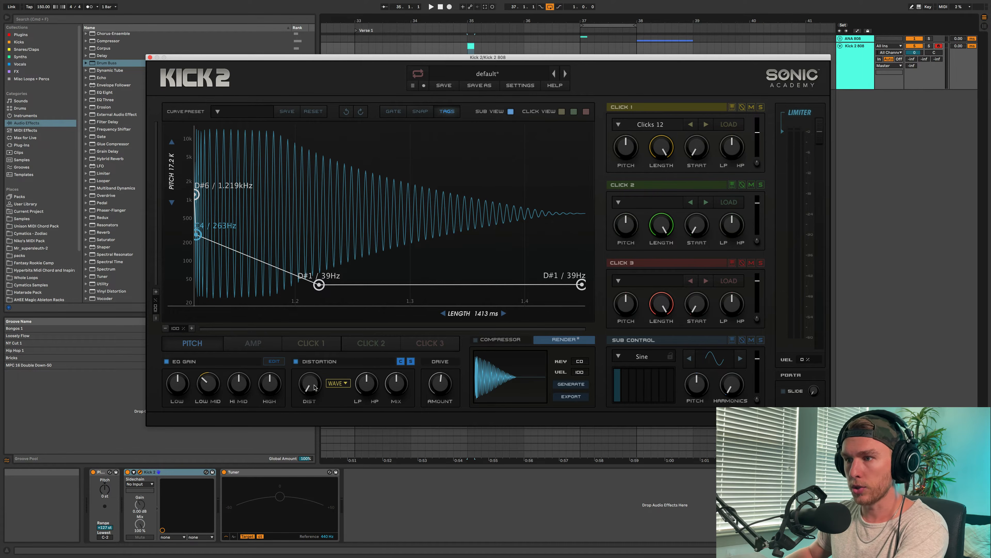
- Switch the distortion type to Tube with a higher amount, set its LP/HP filter to about -0.12, and raise the drive amount
{"action": "left_click_drag", "start_coordinate": [316, 387], "coordinate": [314, 370]}
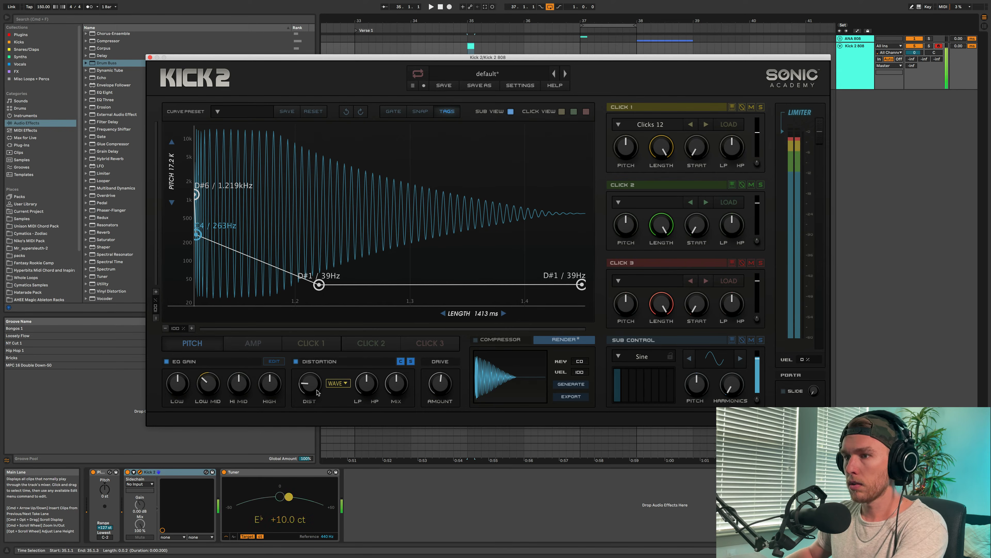
{"action": "left_click_drag", "start_coordinate": [316, 389], "coordinate": [369, 391]}
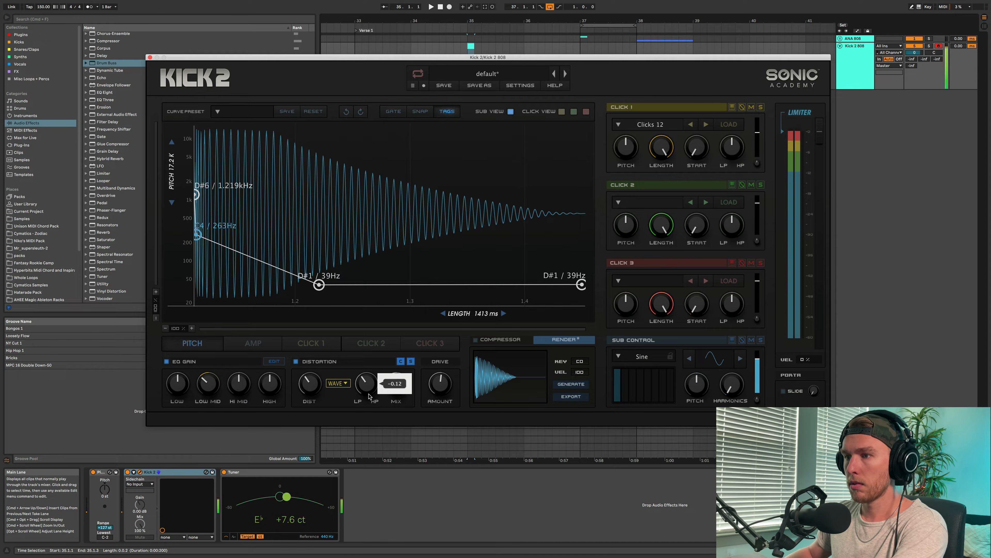
{"action": "left_click", "coordinate": [338, 384]}
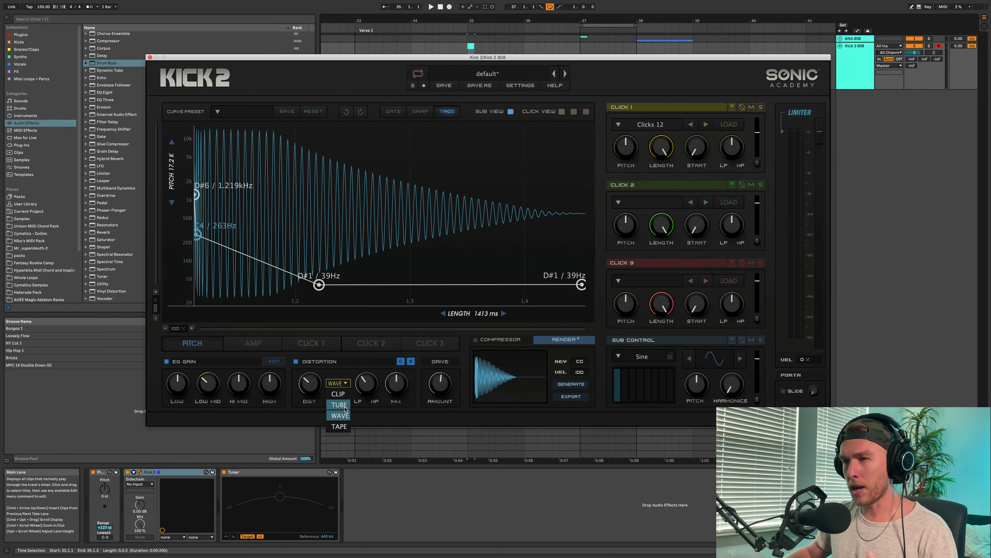
{"action": "left_click", "coordinate": [339, 405]}
{"action": "mouse_move", "coordinate": [316, 377]}
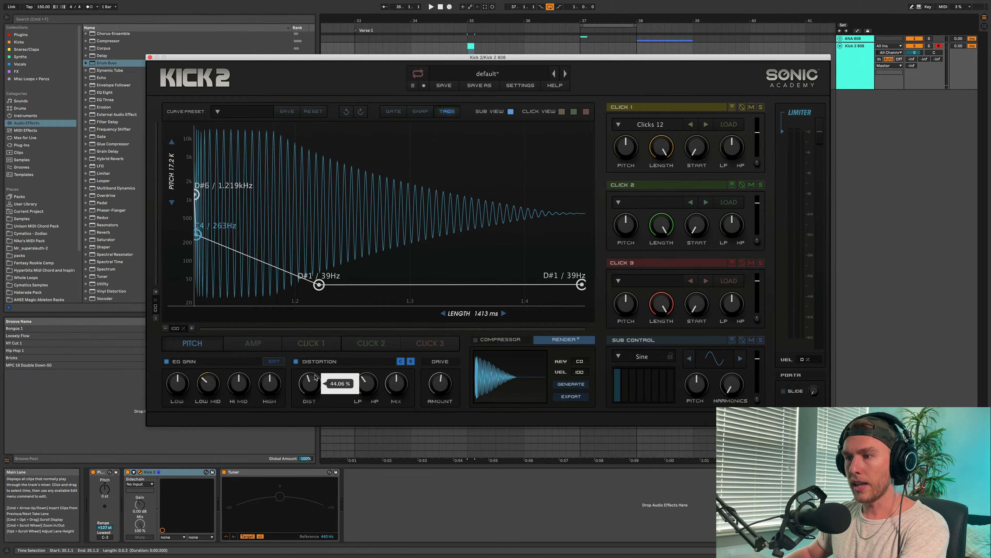
{"action": "left_click_drag", "start_coordinate": [318, 367], "coordinate": [323, 376]}
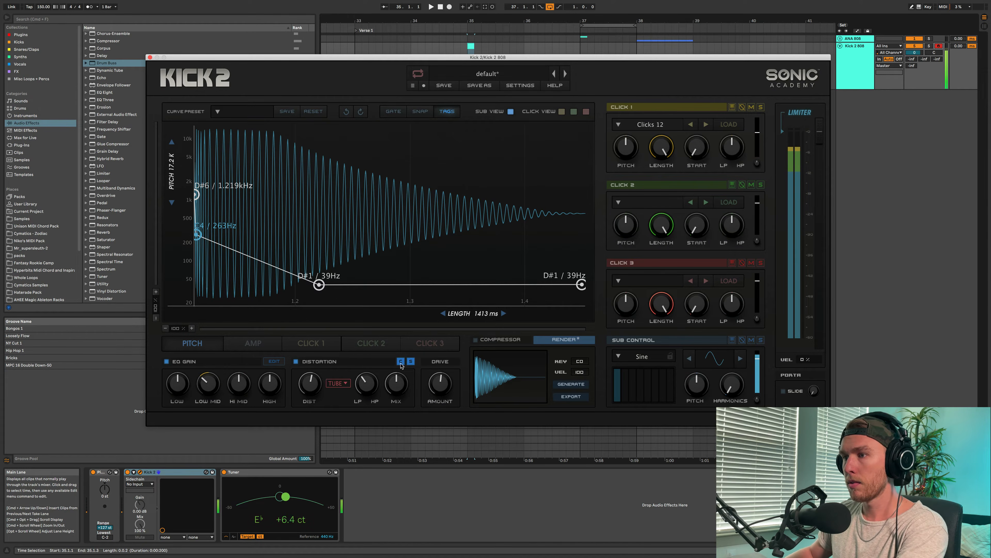
{"action": "left_click_drag", "start_coordinate": [448, 386], "coordinate": [445, 357]}
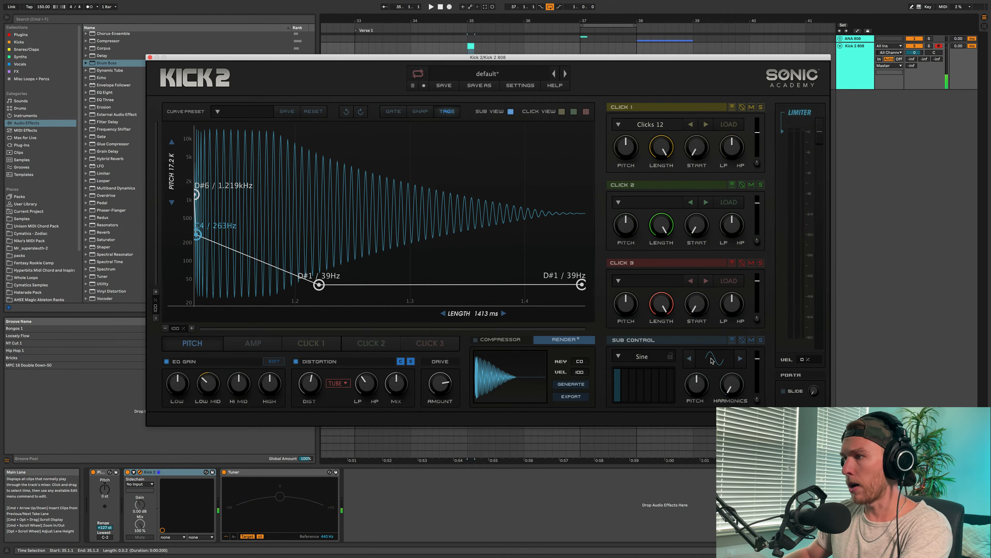
- Load the factory Tom1 preset from the Toms category as the sub waveform and blend in a small amount of harmonics
{"action": "left_click", "coordinate": [643, 357]}
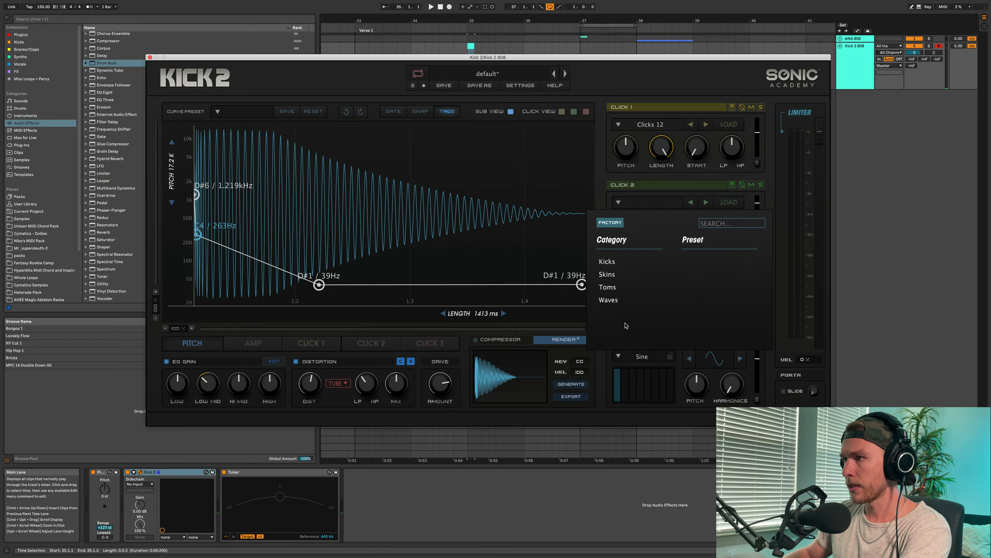
{"action": "left_click", "coordinate": [607, 274]}
{"action": "left_click", "coordinate": [608, 287]}
{"action": "left_click", "coordinate": [690, 261]}
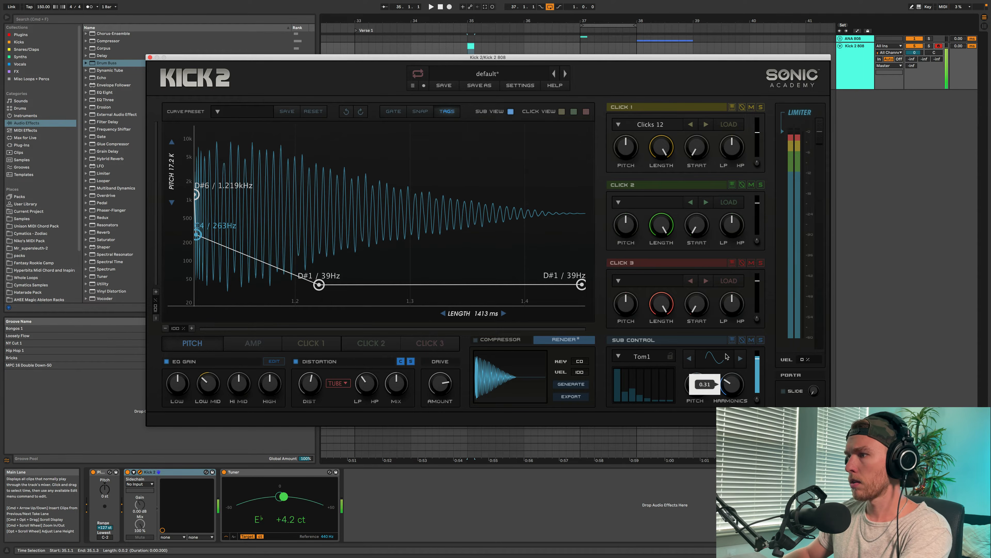
{"action": "mouse_move", "coordinate": [727, 356]}
{"action": "left_mouse_down"}
{"action": "mouse_move", "coordinate": [728, 339]}
{"action": "mouse_move", "coordinate": [729, 373]}
{"action": "mouse_move", "coordinate": [724, 352]}
{"action": "mouse_move", "coordinate": [723, 363]}
{"action": "left_mouse_up"}
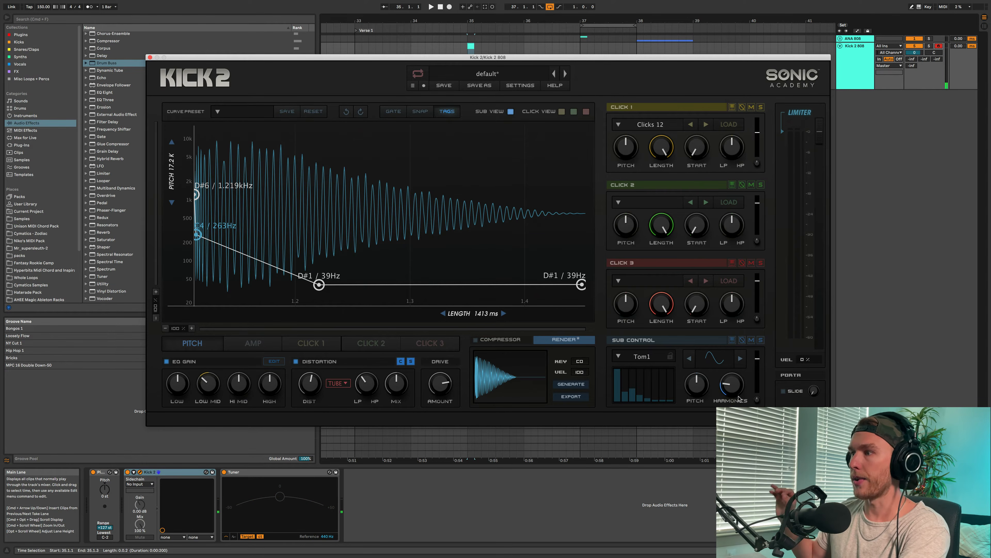
{"action": "left_click_drag", "start_coordinate": [737, 378], "coordinate": [730, 401]}
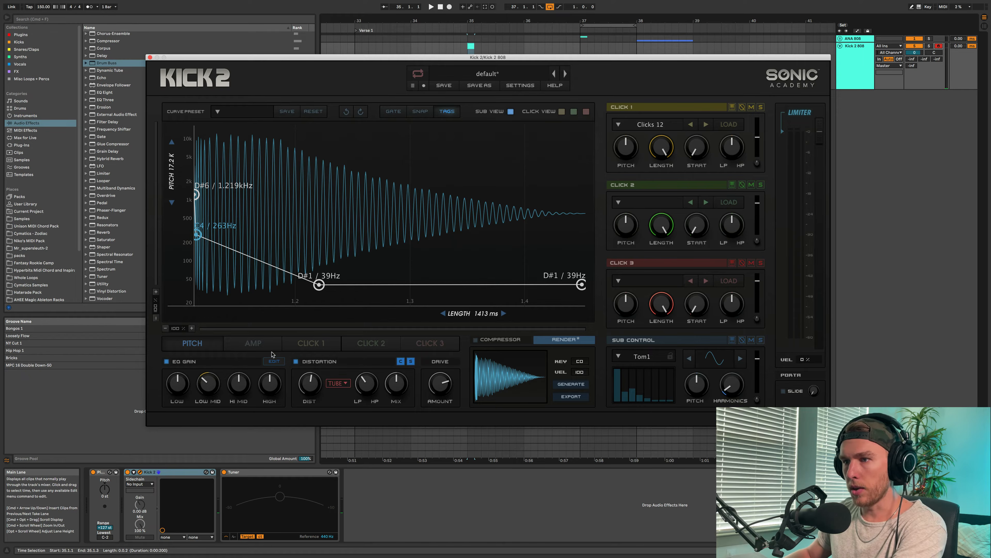
- Cut the high EQ gain and regenerate the rendered 808
{"action": "left_click_drag", "start_coordinate": [272, 393], "coordinate": [270, 416]}
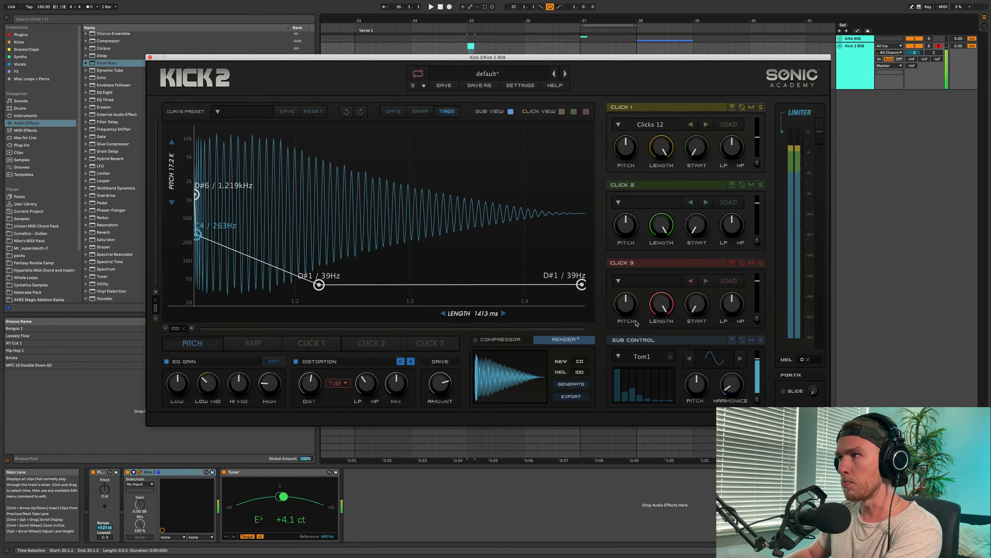
{"action": "left_click", "coordinate": [574, 384]}
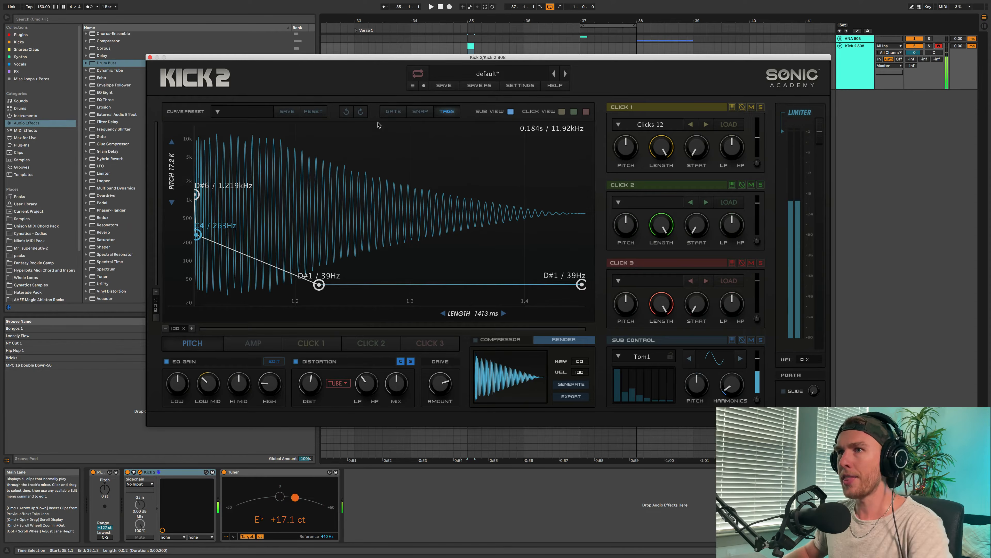
- Close the Kick 2 window, then unfold the ANA 808 group and solo the 2 ANA 2 track
{"action": "left_click", "coordinate": [150, 58]}
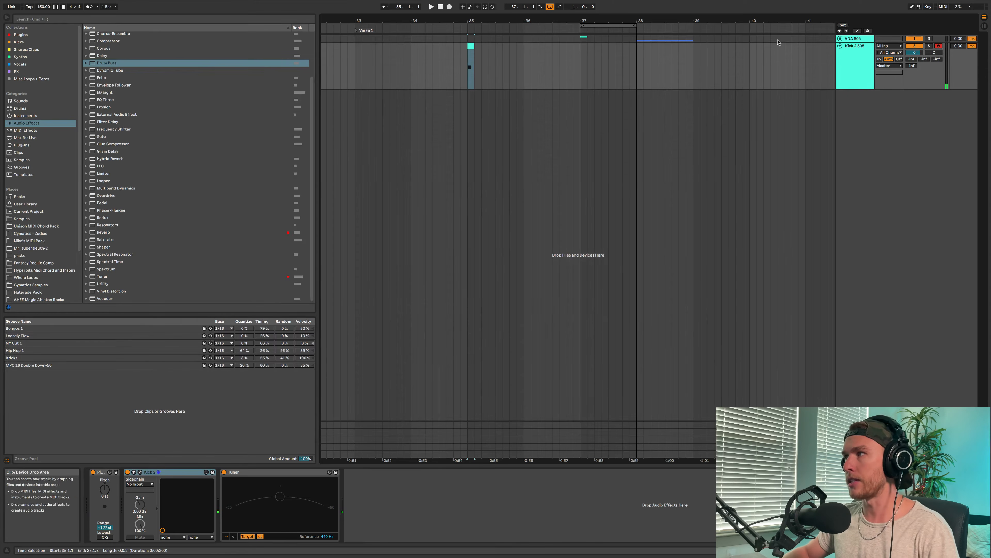
{"action": "left_click", "coordinate": [840, 40]}
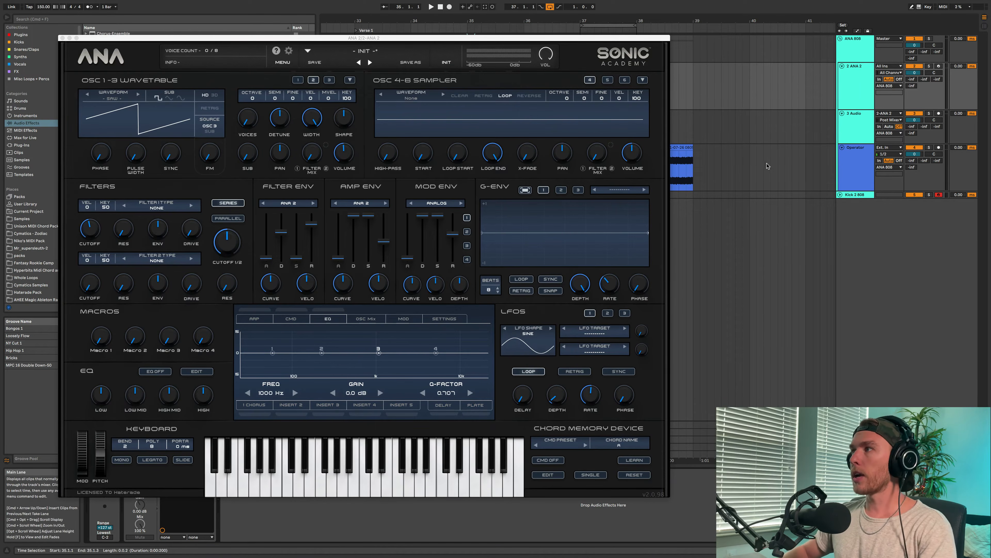
{"action": "left_click", "coordinate": [914, 66]}
{"action": "left_click", "coordinate": [929, 66]}
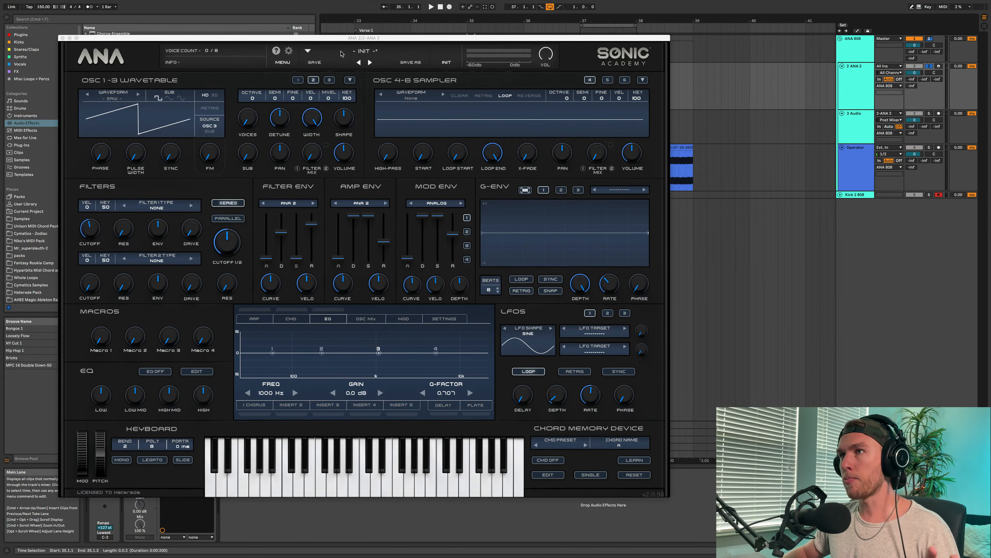
- Play the short MIDI clip at bar 37 on the 2 ANA 2 track to hear the initial patch
{"action": "left_click_drag", "start_coordinate": [343, 38], "coordinate": [238, 49]}
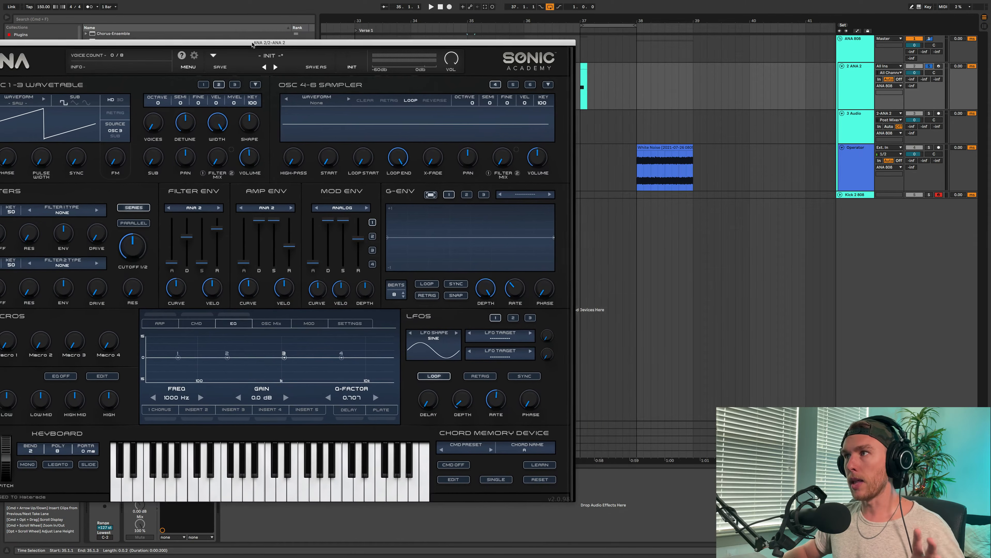
{"action": "left_click", "coordinate": [583, 87]}
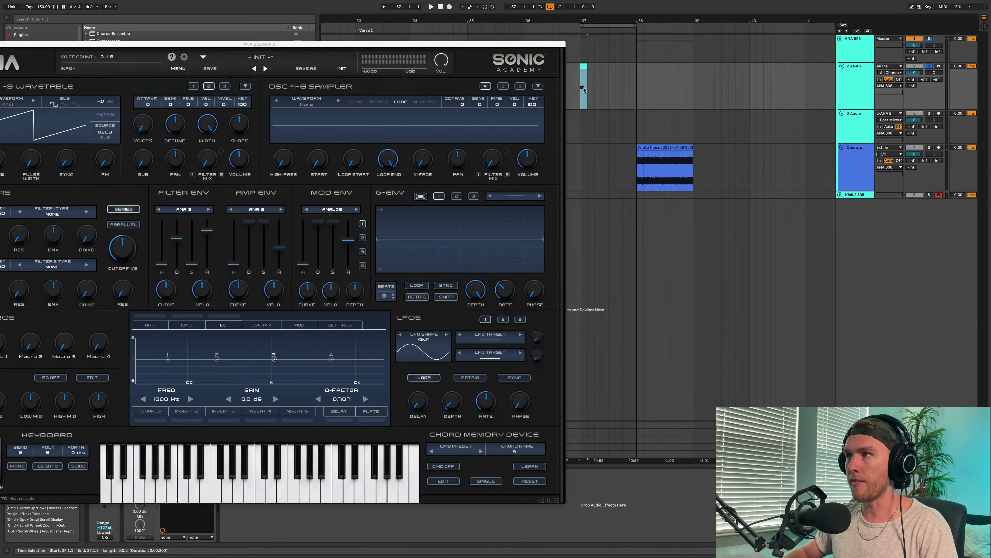
{"action": "scroll", "coordinate": [586, 74], "scroll_direction": "up", "scroll_amount": 5}
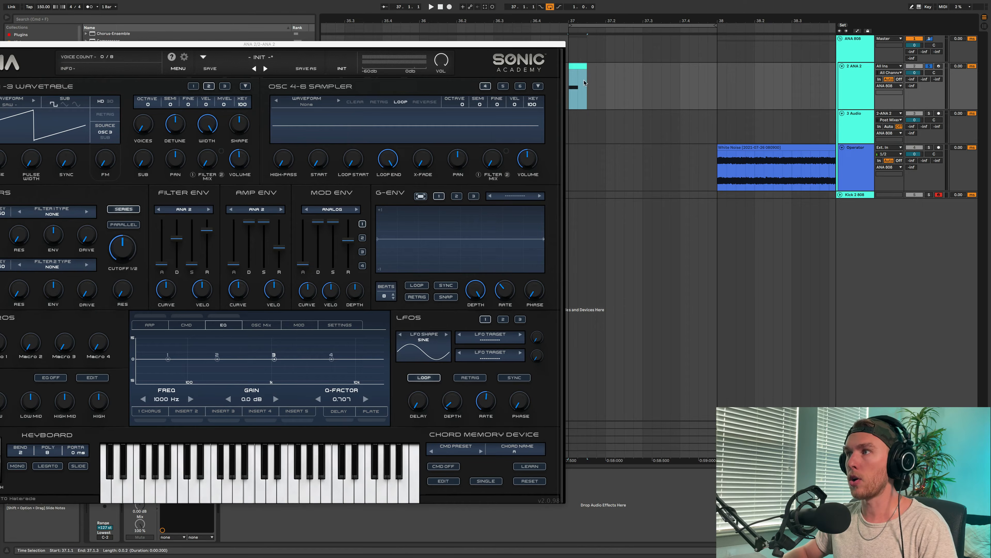
{"action": "left_click_drag", "start_coordinate": [583, 81], "coordinate": [581, 101]}
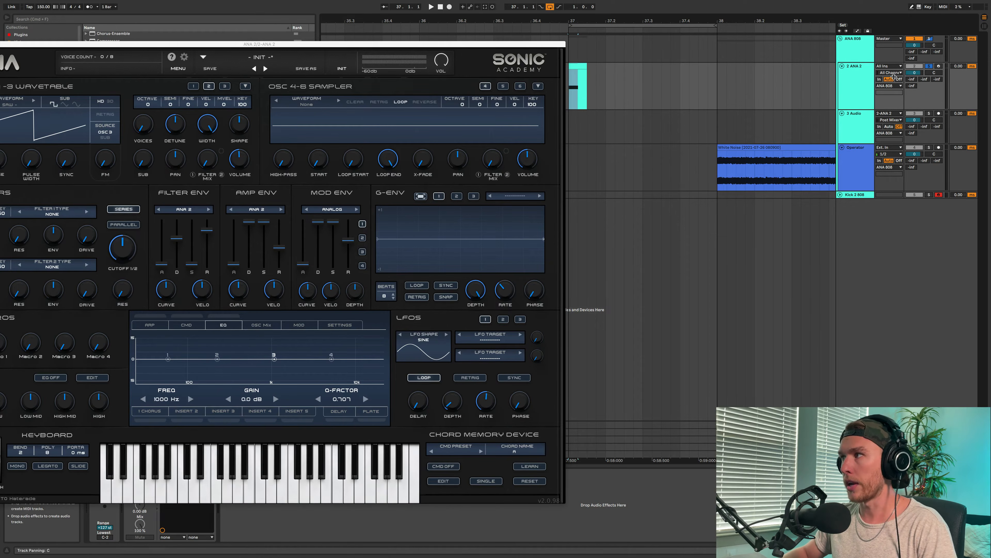
{"action": "key", "text": "space"}
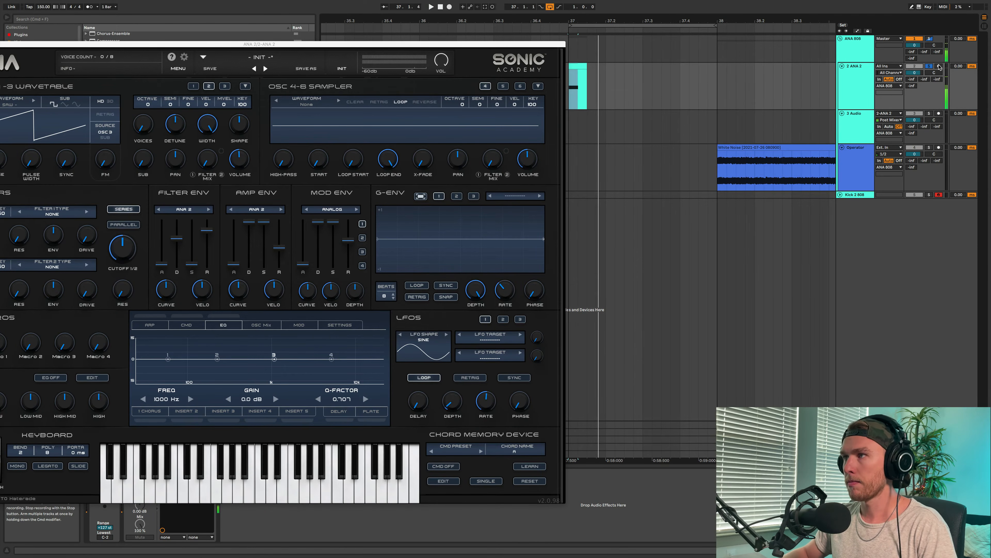
- Reposition the ANA 2 window, drop the amp envelope's sustain to its minimum and lengthen its release to about 4.6 sec
{"action": "left_click_drag", "start_coordinate": [361, 45], "coordinate": [537, 45]}
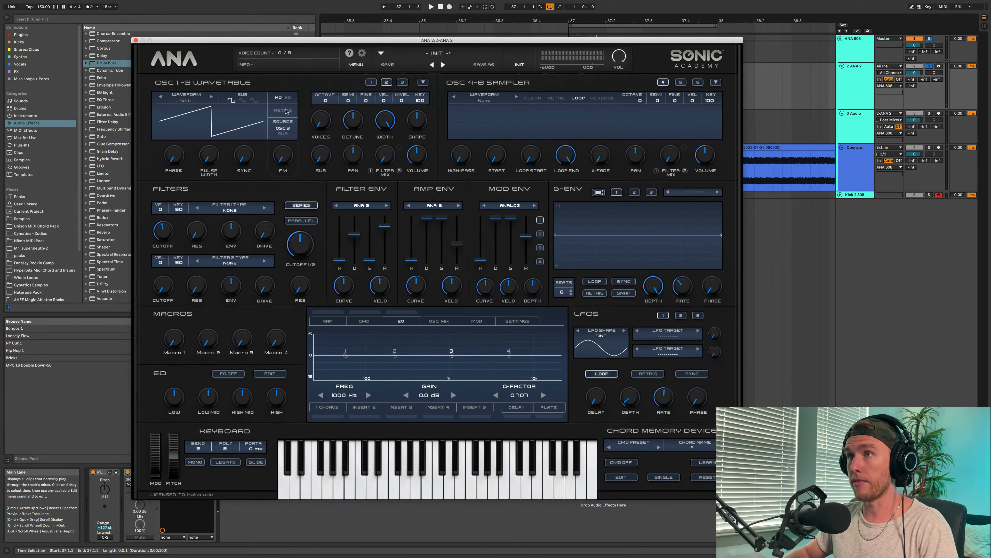
{"action": "left_click_drag", "start_coordinate": [296, 40], "coordinate": [458, 34]}
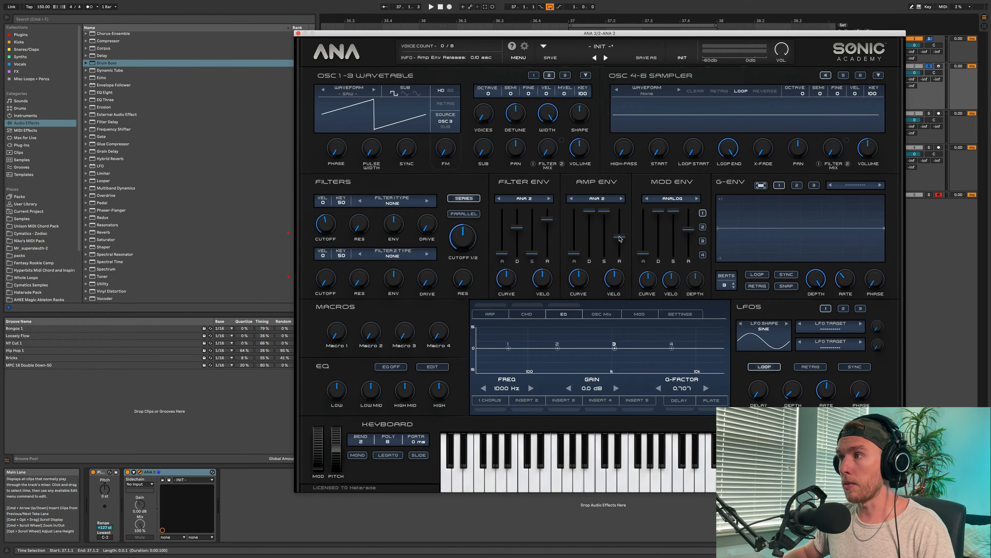
{"action": "left_click_drag", "start_coordinate": [619, 236], "coordinate": [602, 278]}
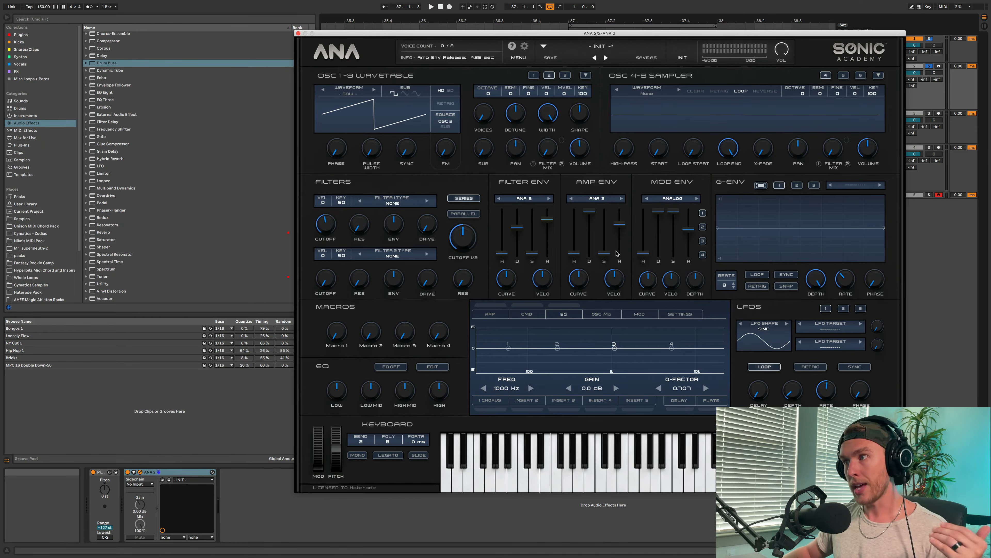
- Shorten the amp envelope's release to about 1.36 sec while replaying the clip
{"action": "left_click", "coordinate": [608, 255]}
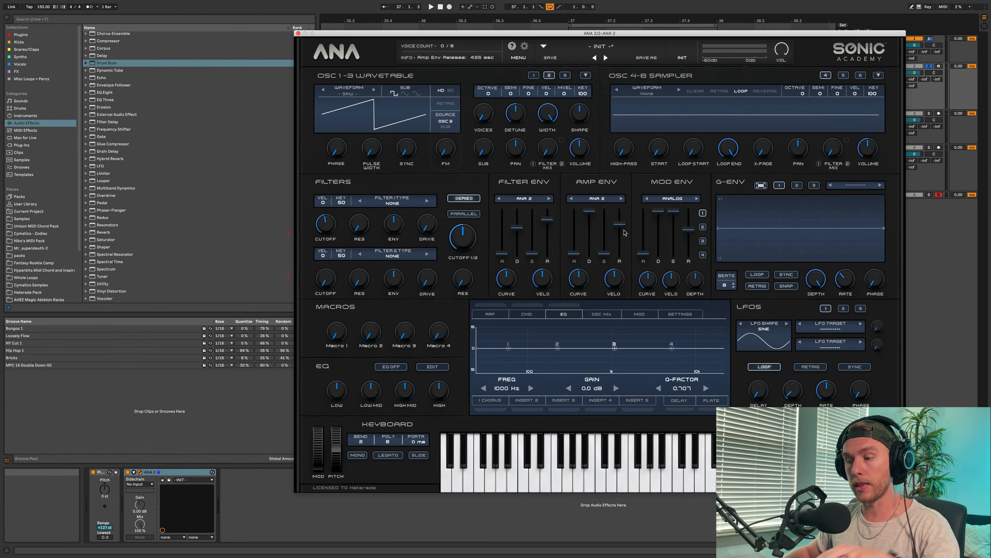
{"action": "key", "text": "space"}
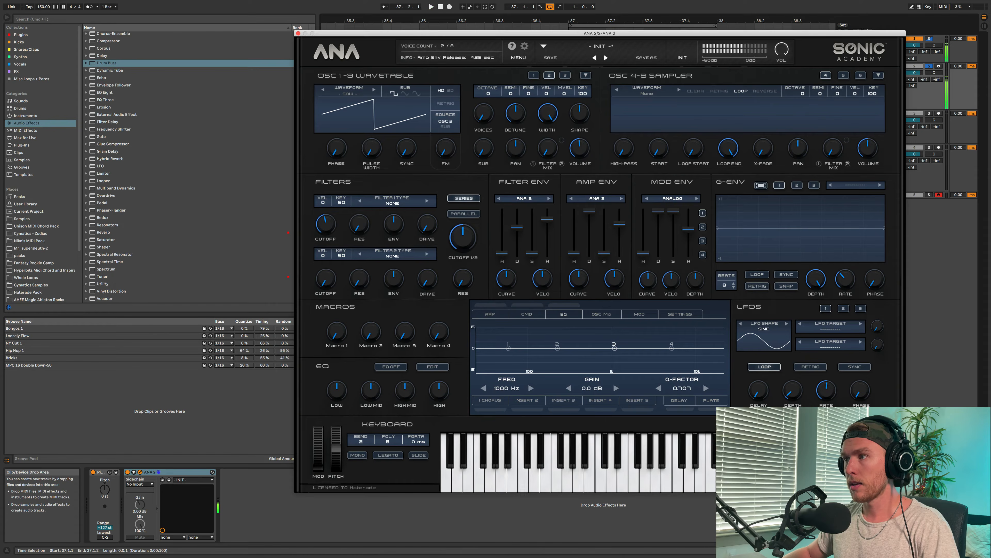
{"action": "left_click_drag", "start_coordinate": [619, 224], "coordinate": [619, 227]}
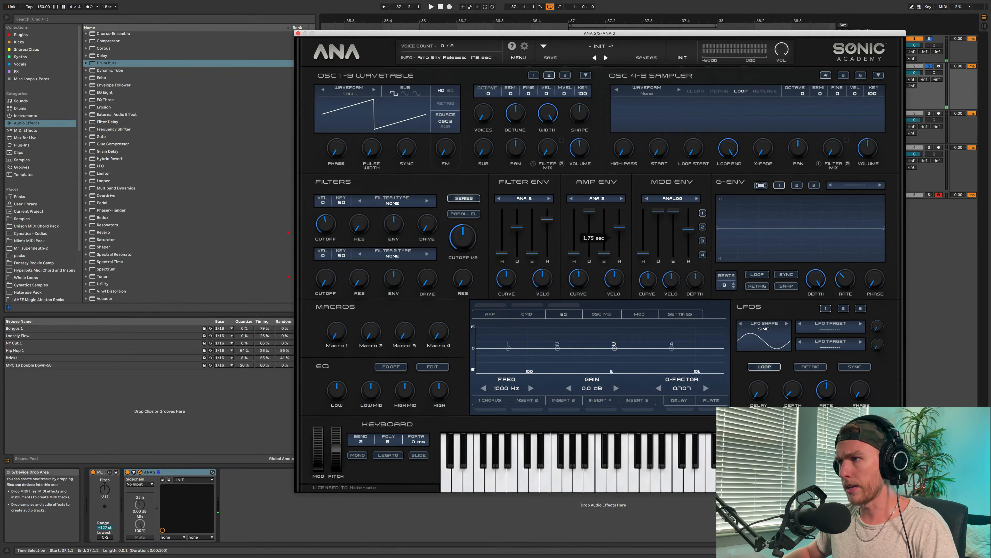
{"action": "key", "text": "space"}
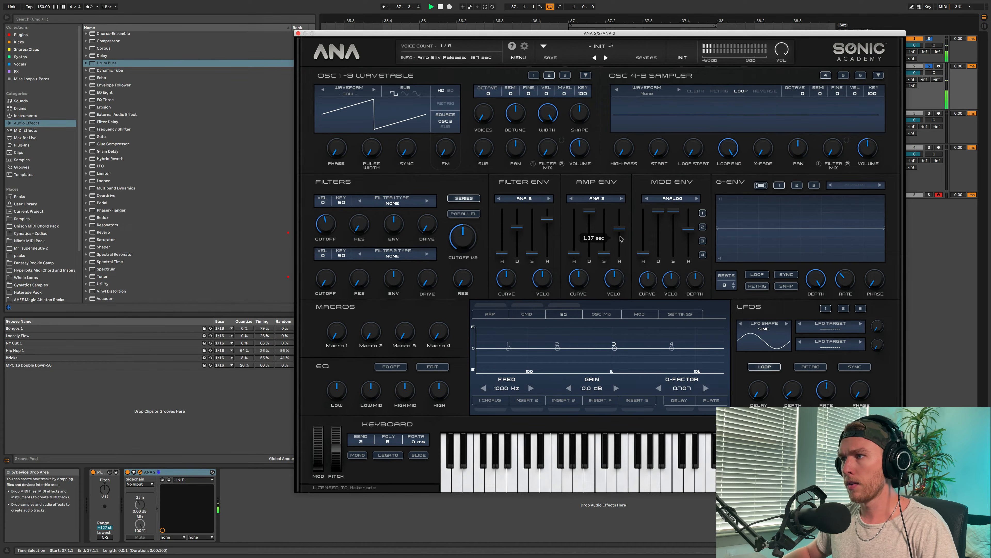
{"action": "left_click_drag", "start_coordinate": [620, 239], "coordinate": [621, 240]}
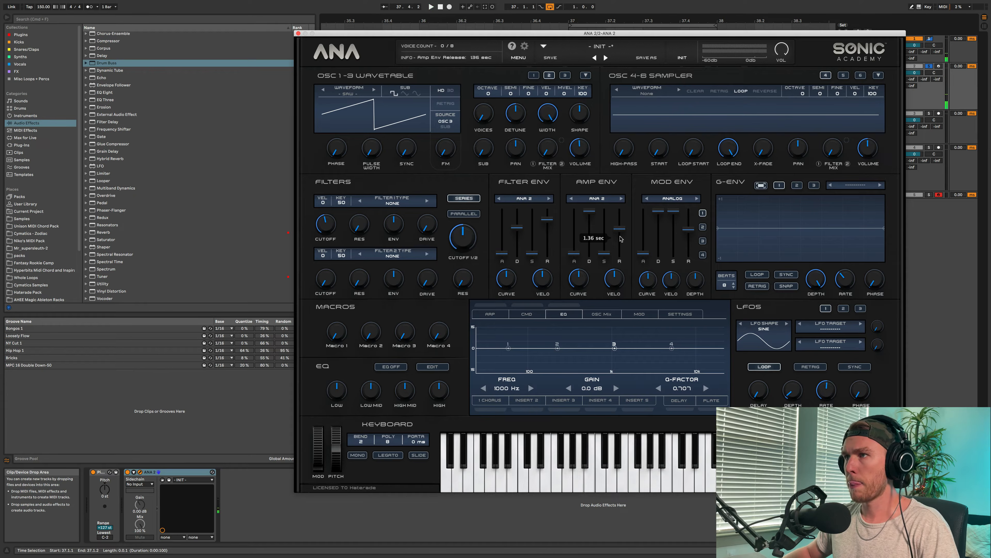
{"action": "key", "text": "space"}
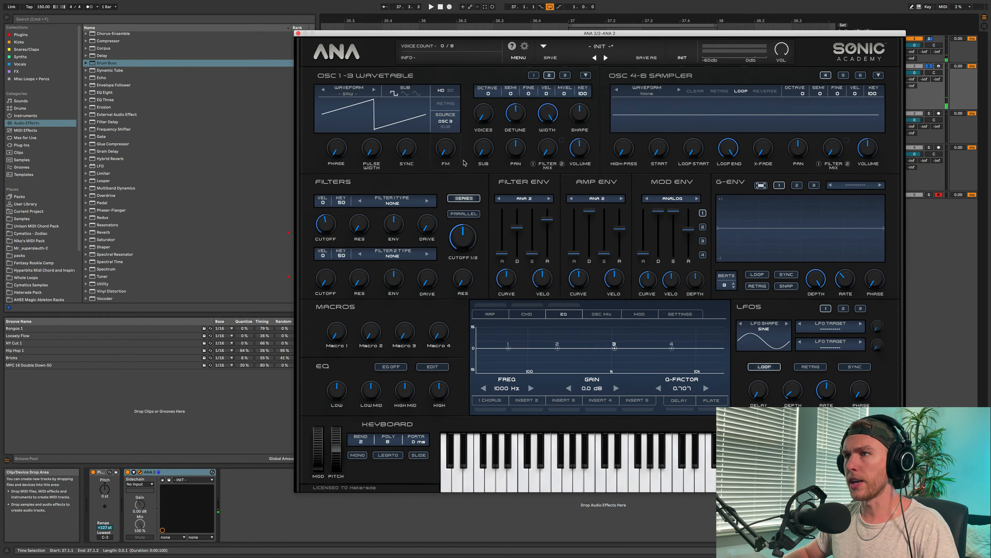
- Load the ARP Sine waveform from the Slate Analog list into oscillators 2 and 1, then close the waveform browser
{"action": "left_click", "coordinate": [349, 94]}
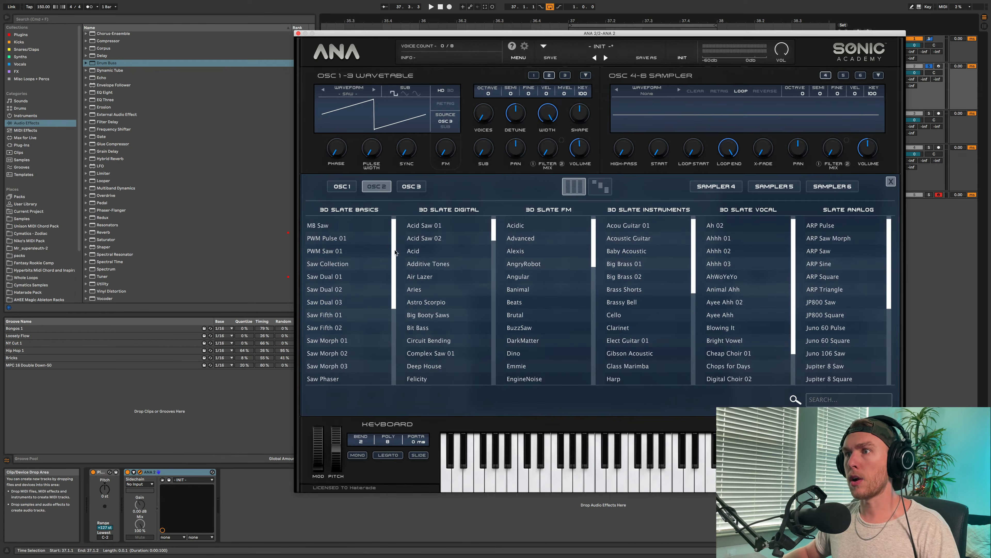
{"action": "left_click", "coordinate": [819, 264]}
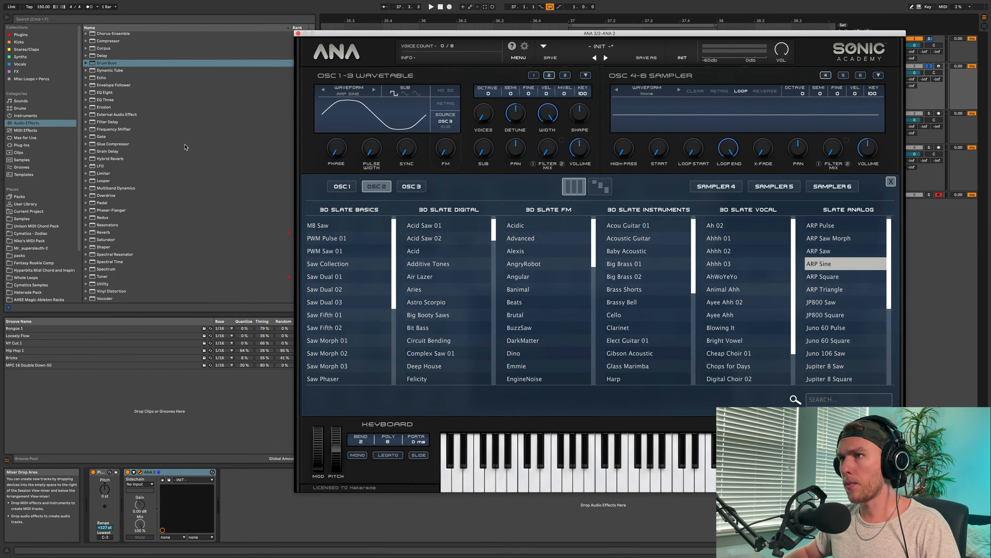
{"action": "left_click", "coordinate": [342, 186]}
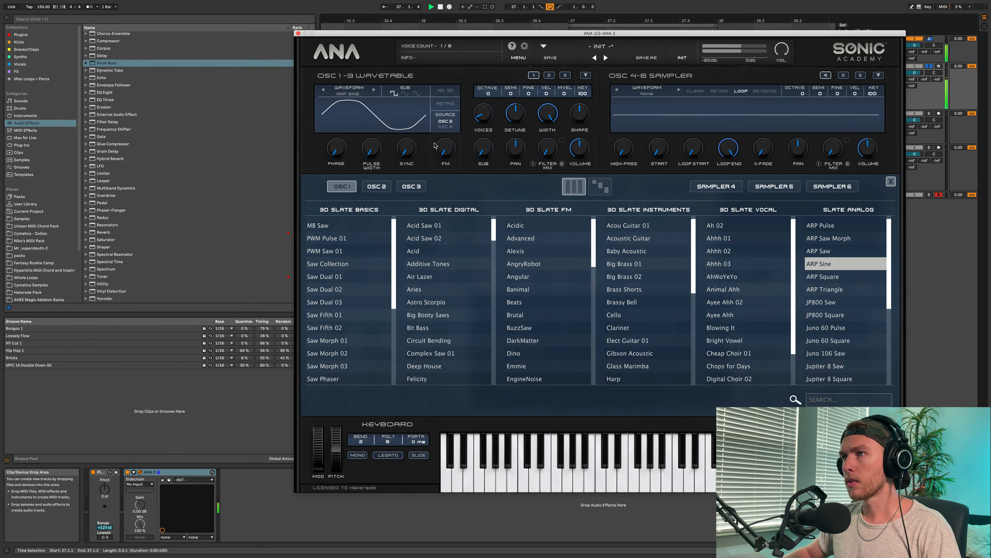
{"action": "left_click", "coordinate": [891, 181]}
- Set oscillator 1's octave to -3 and raise its volume while playing the clip
{"action": "left_click_drag", "start_coordinate": [488, 94], "coordinate": [489, 140]}
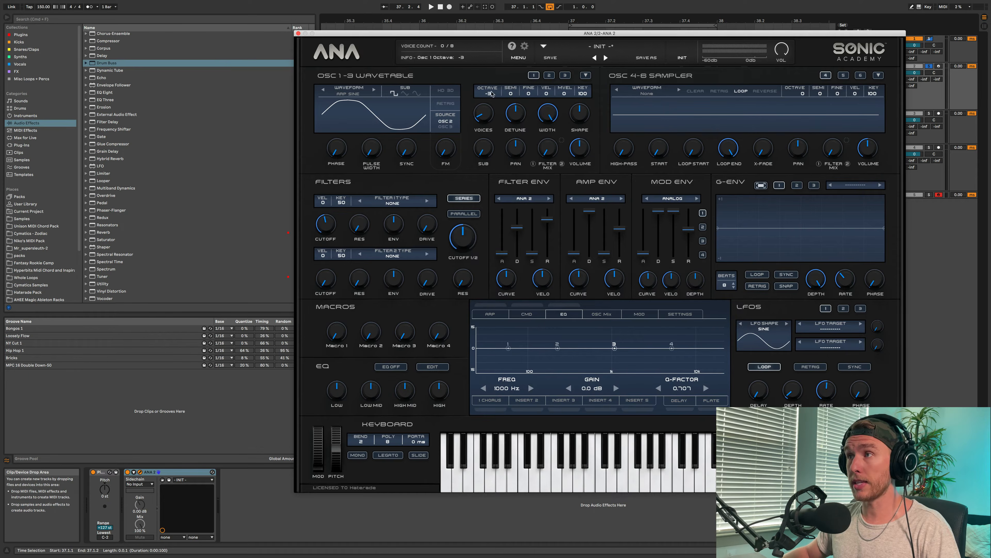
{"action": "key", "text": "space"}
{"action": "left_click_drag", "start_coordinate": [579, 154], "coordinate": [577, 139]}
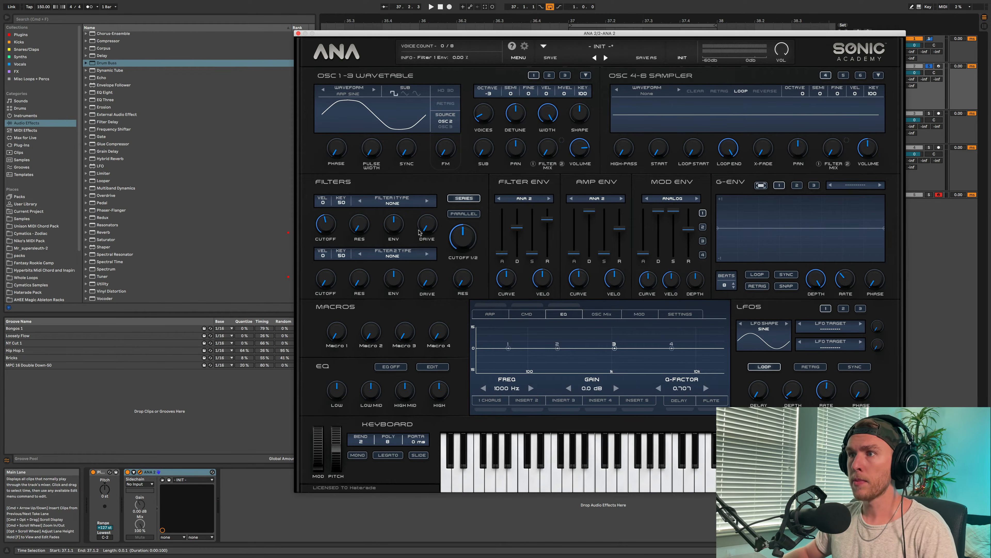
- Set Filter 1 to the analog MOGY - LP type, nudge its cutoff up and add some drive
{"action": "left_click", "coordinate": [409, 204]}
{"action": "mouse_move", "coordinate": [422, 229]}
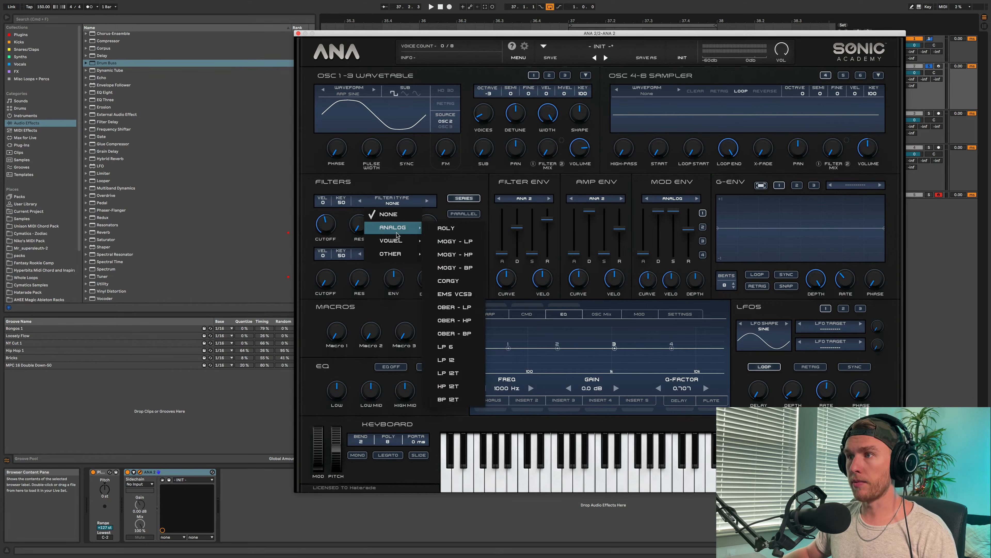
{"action": "left_click", "coordinate": [457, 242]}
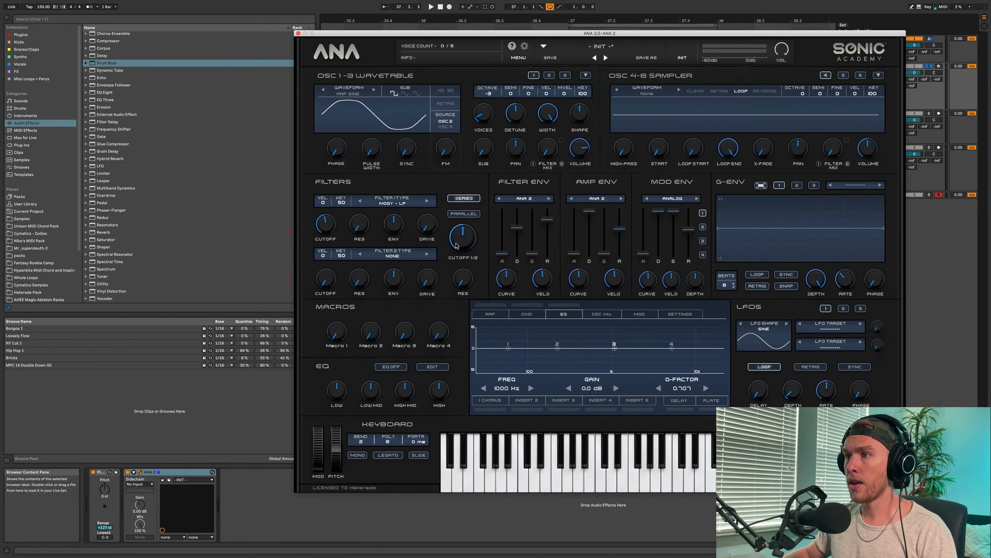
{"action": "left_click_drag", "start_coordinate": [331, 227], "coordinate": [331, 223]}
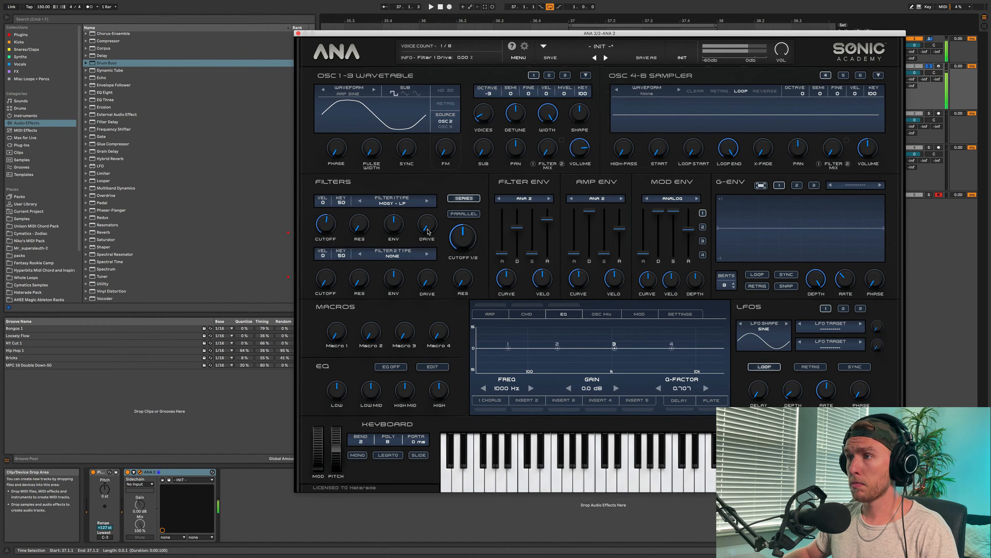
{"action": "mouse_move", "coordinate": [426, 227]}
{"action": "left_mouse_down"}
{"action": "mouse_move", "coordinate": [427, 202]}
{"action": "mouse_move", "coordinate": [430, 213]}
{"action": "left_mouse_up"}
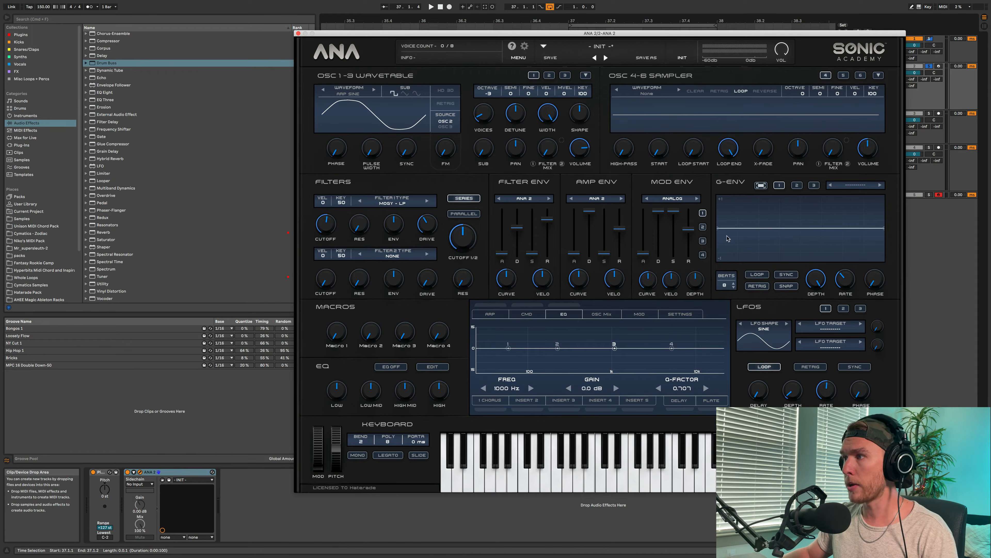
- Shape the G-Env as a curved drop from maximum to a new midpoint node and assign it to Pitch Coarse All
{"action": "left_click_drag", "start_coordinate": [718, 229], "coordinate": [718, 195]}
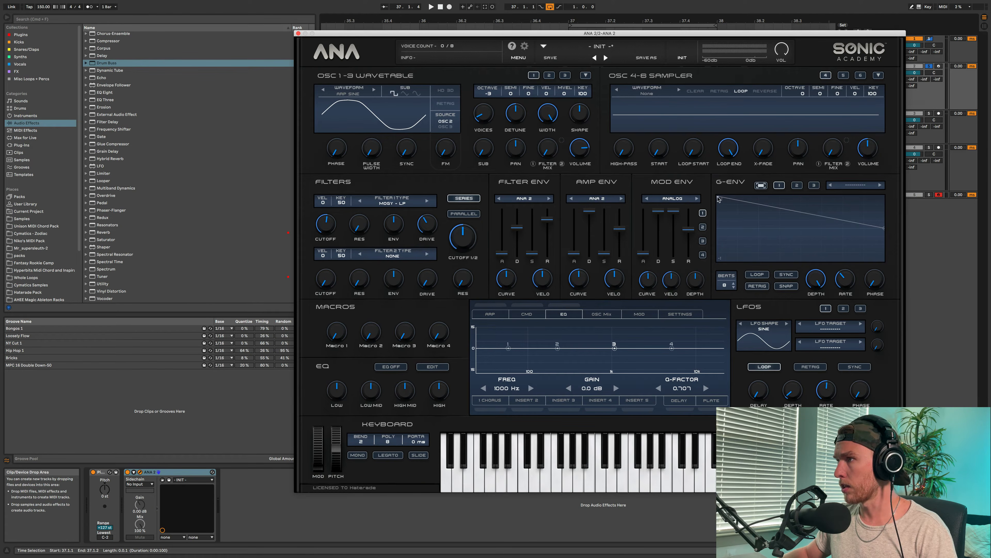
{"action": "left_click_drag", "start_coordinate": [718, 196], "coordinate": [718, 228]}
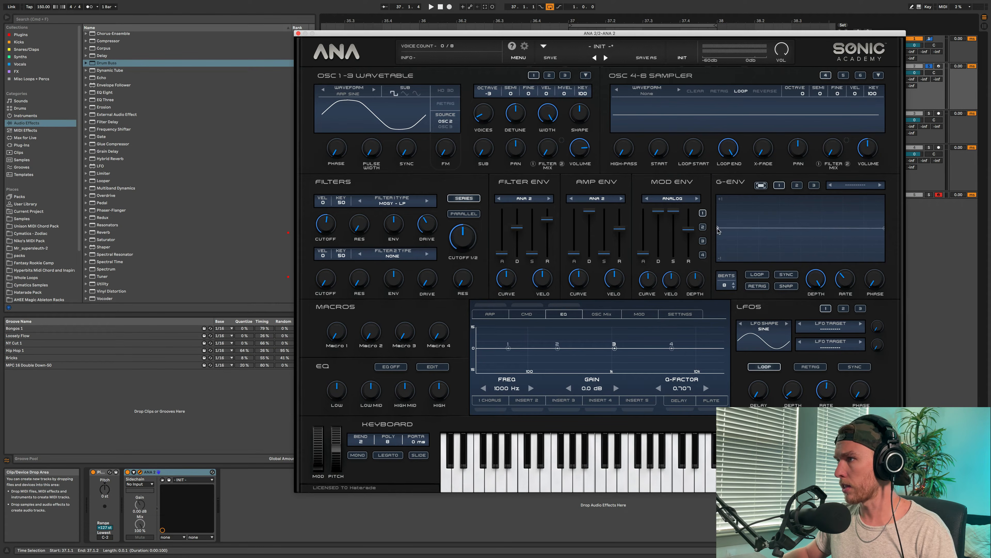
{"action": "left_click", "coordinate": [801, 229]}
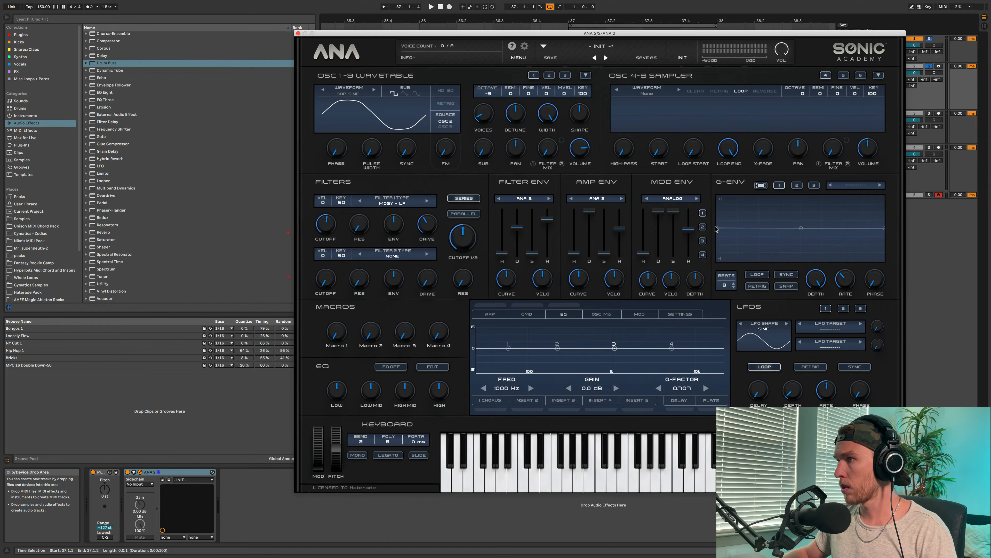
{"action": "left_click_drag", "start_coordinate": [715, 220], "coordinate": [760, 224]}
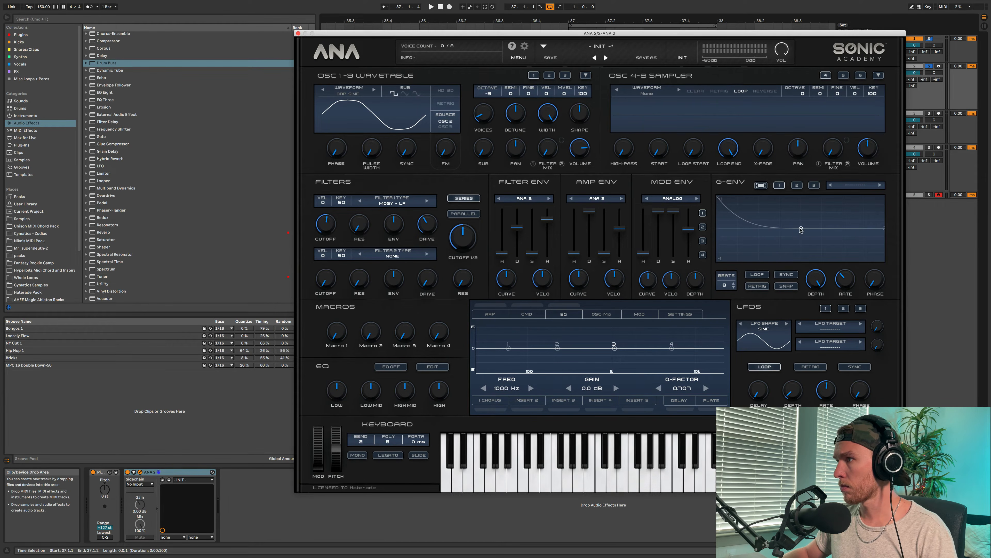
{"action": "left_click", "coordinate": [855, 187]}
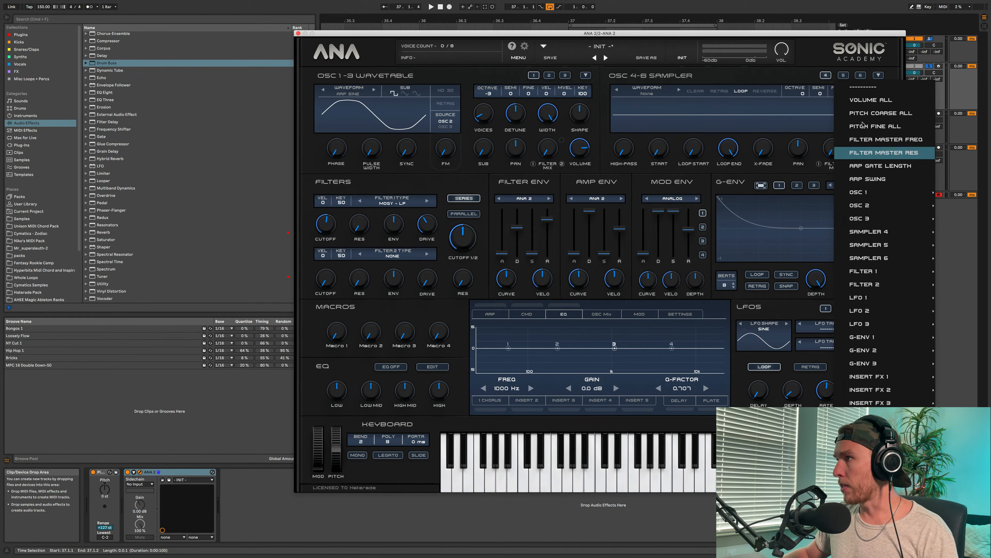
{"action": "left_click", "coordinate": [876, 114]}
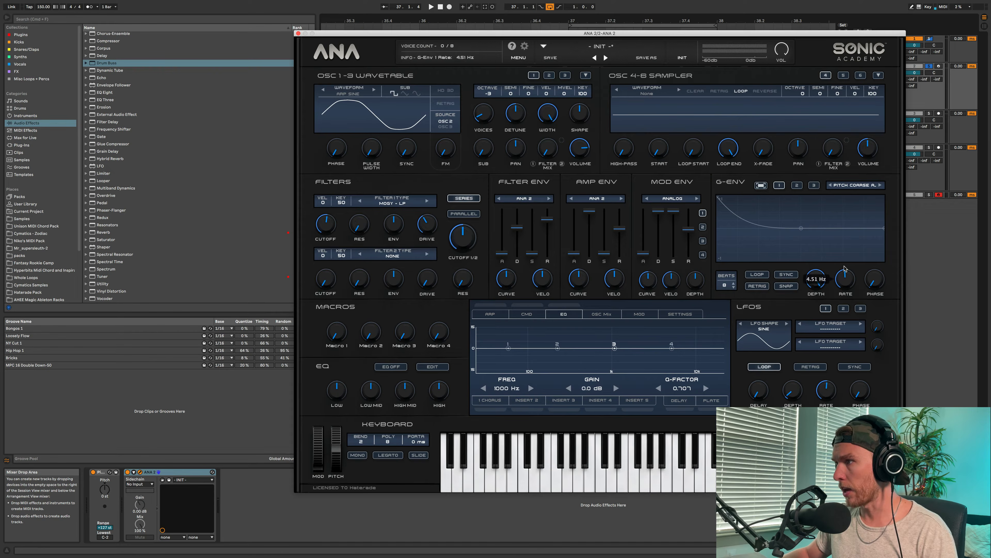
- Turn on retrigger for the G-Env and raise its rate while listening to the clip
{"action": "left_click", "coordinate": [755, 286]}
{"action": "key", "text": "space"}
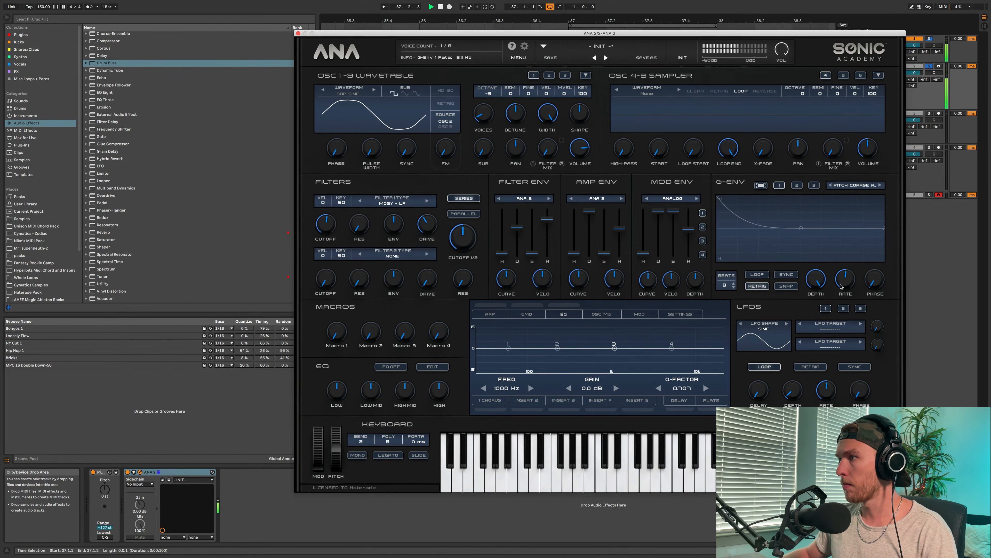
{"action": "left_click_drag", "start_coordinate": [834, 282], "coordinate": [838, 280]}
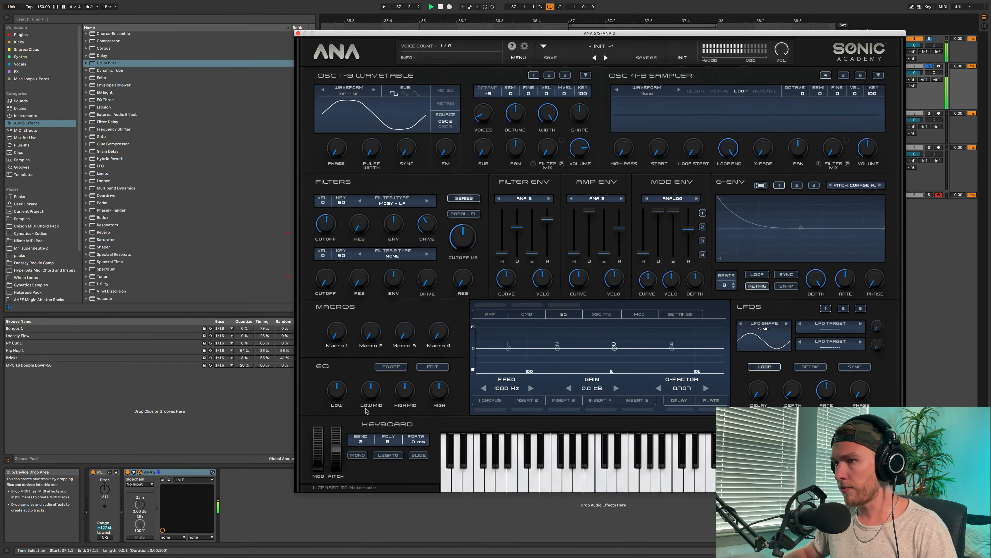
- Cut EQ band 4 by about 8.7 dB at about 2087 Hz and switch the EQ on
{"action": "left_click_drag", "start_coordinate": [671, 347], "coordinate": [638, 362]}
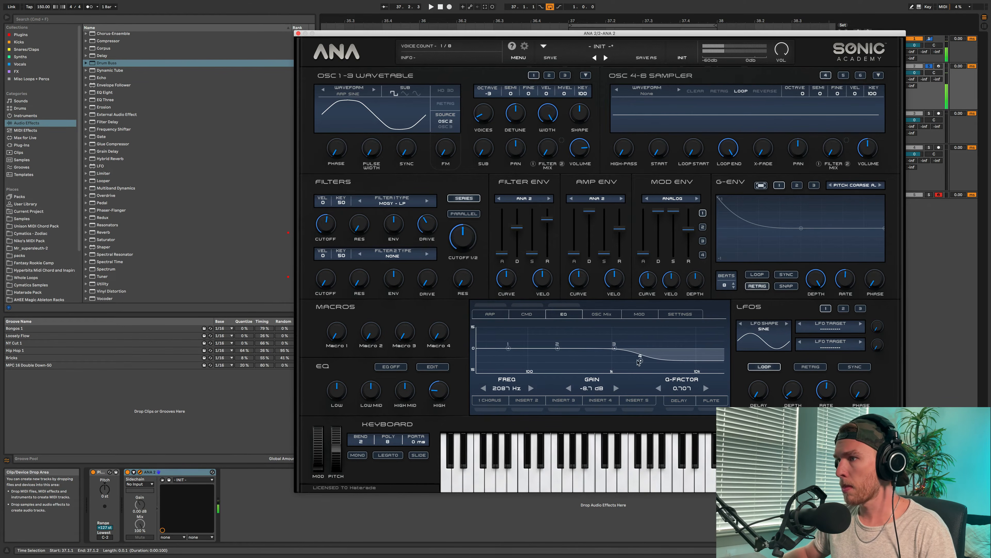
{"action": "left_click", "coordinate": [565, 306]}
{"action": "key", "text": "space"}
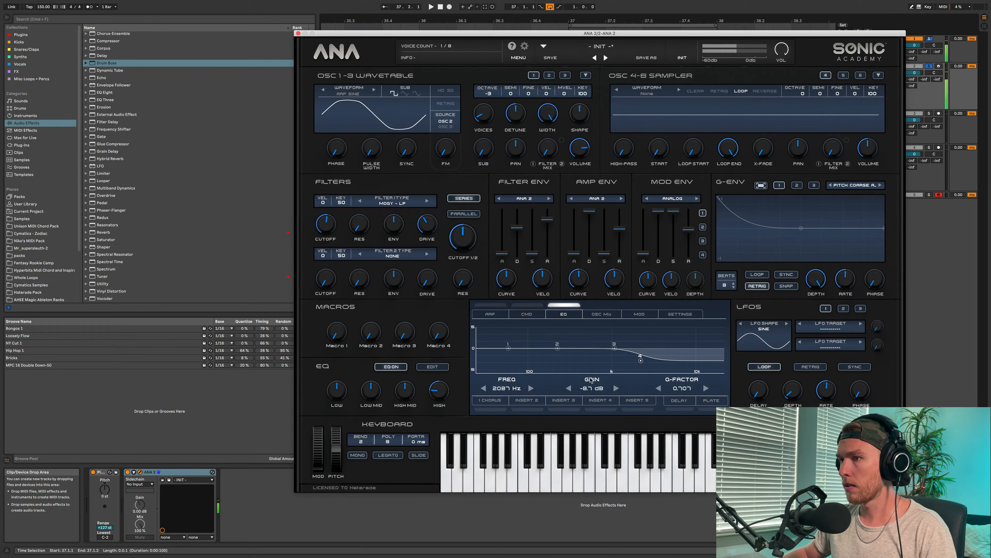
- Fine-tune the G-Env's rate and reduce its depth to soften the pitch drop
{"action": "mouse_move", "coordinate": [843, 283]}
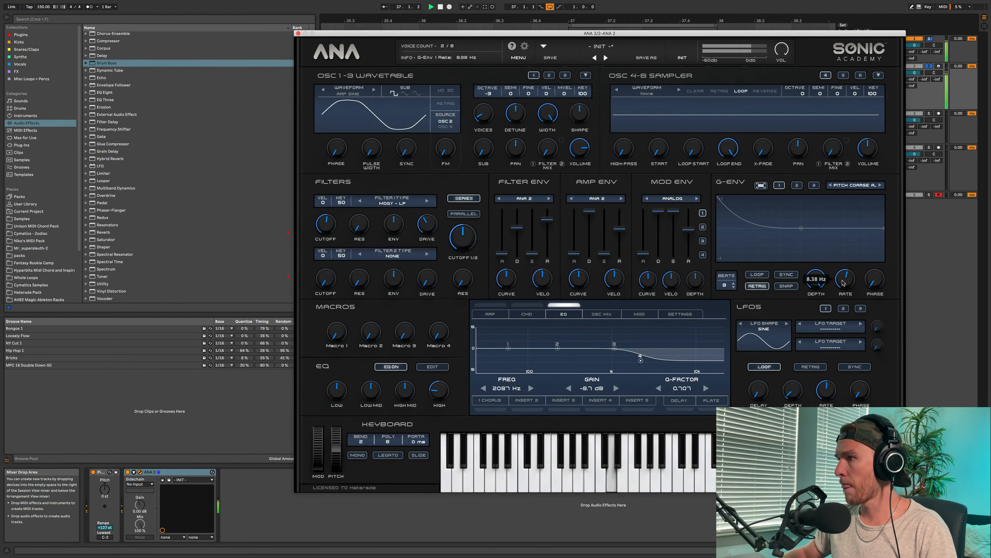
{"action": "left_click_drag", "start_coordinate": [842, 280], "coordinate": [843, 284]}
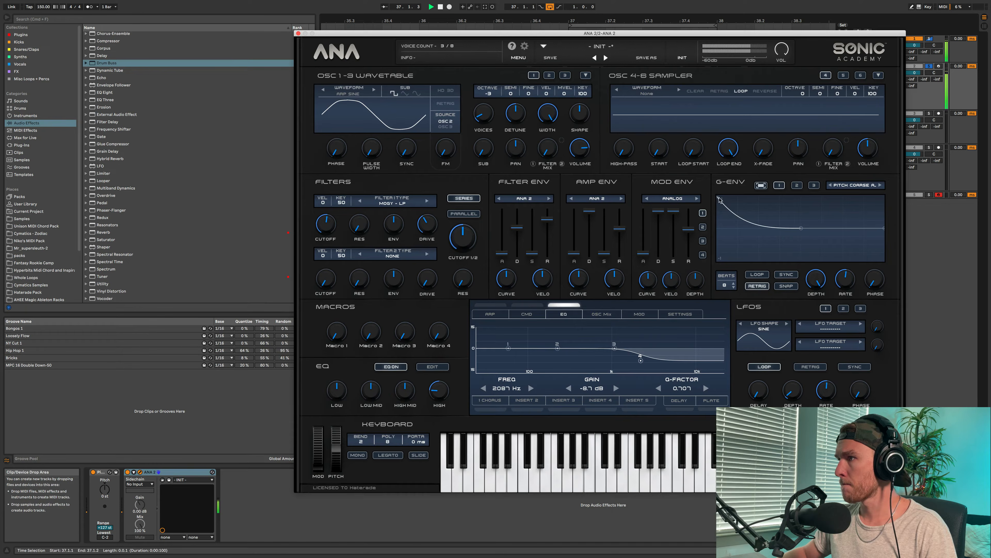
{"action": "mouse_move", "coordinate": [810, 282]}
{"action": "left_mouse_down"}
{"action": "mouse_move", "coordinate": [816, 292]}
{"action": "mouse_move", "coordinate": [814, 284]}
{"action": "left_mouse_up"}
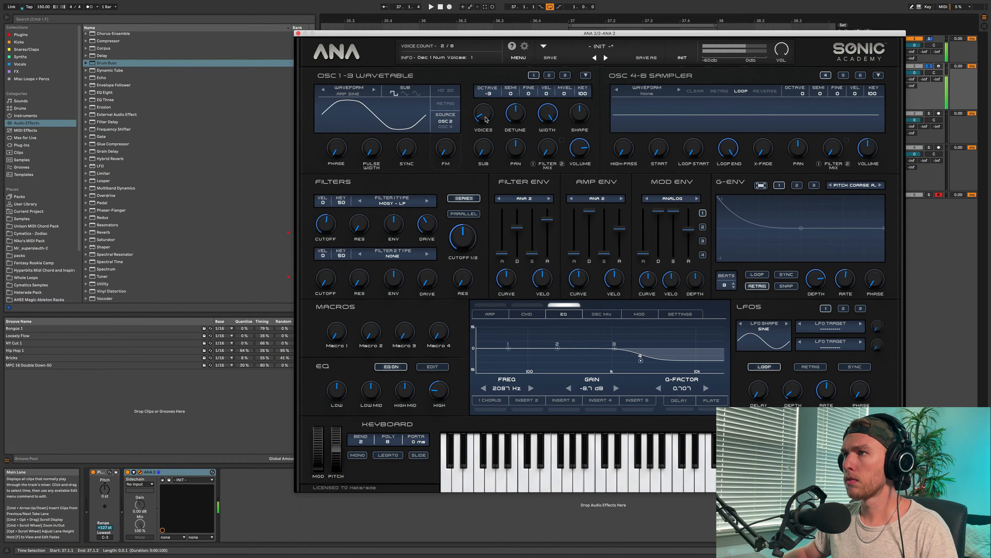
- Lower oscillator 1's detune and width to minimum, turn on its retrigger and raise its volume to maximum
{"action": "left_click_drag", "start_coordinate": [512, 119], "coordinate": [511, 156]}
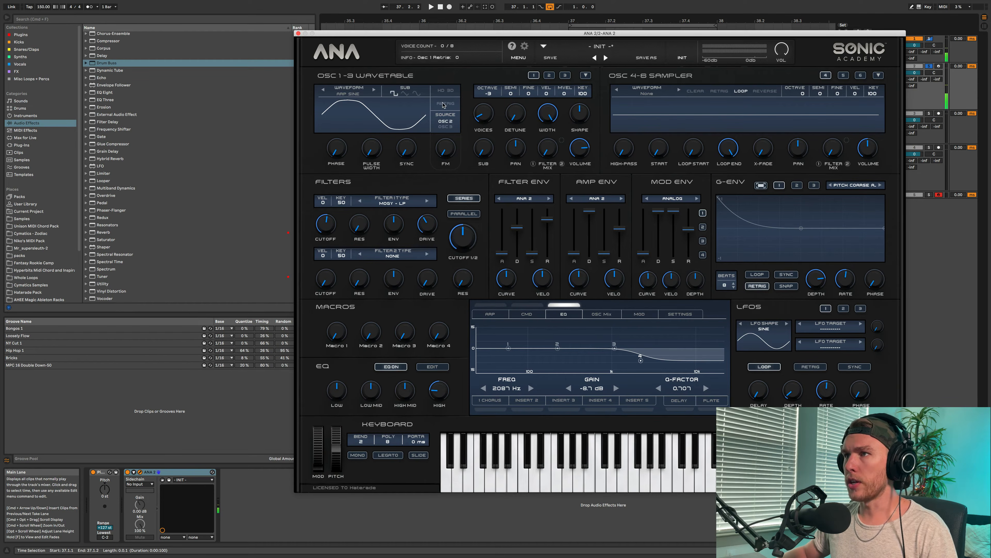
{"action": "left_click_drag", "start_coordinate": [542, 110], "coordinate": [546, 117]}
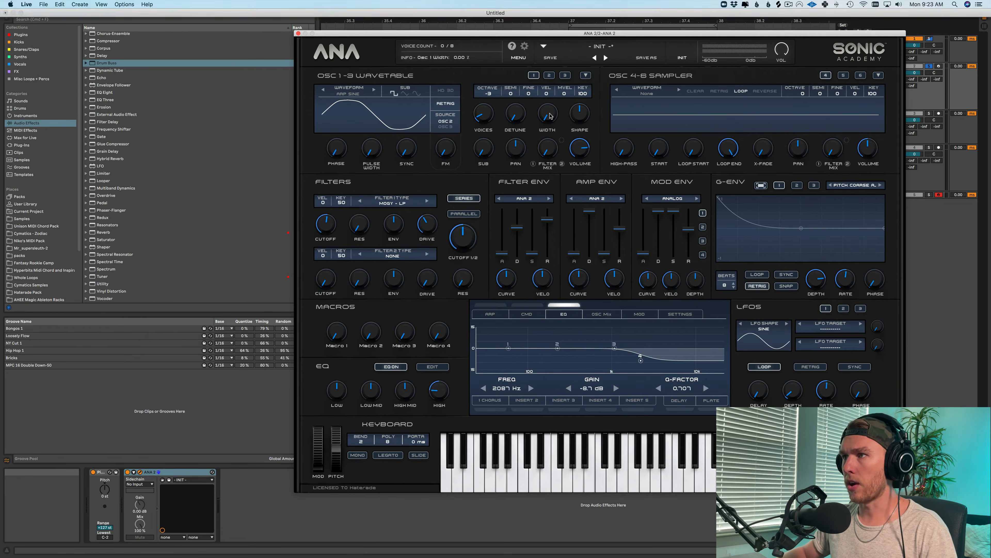
{"action": "key", "text": "space"}
{"action": "left_click_drag", "start_coordinate": [581, 149], "coordinate": [580, 134]}
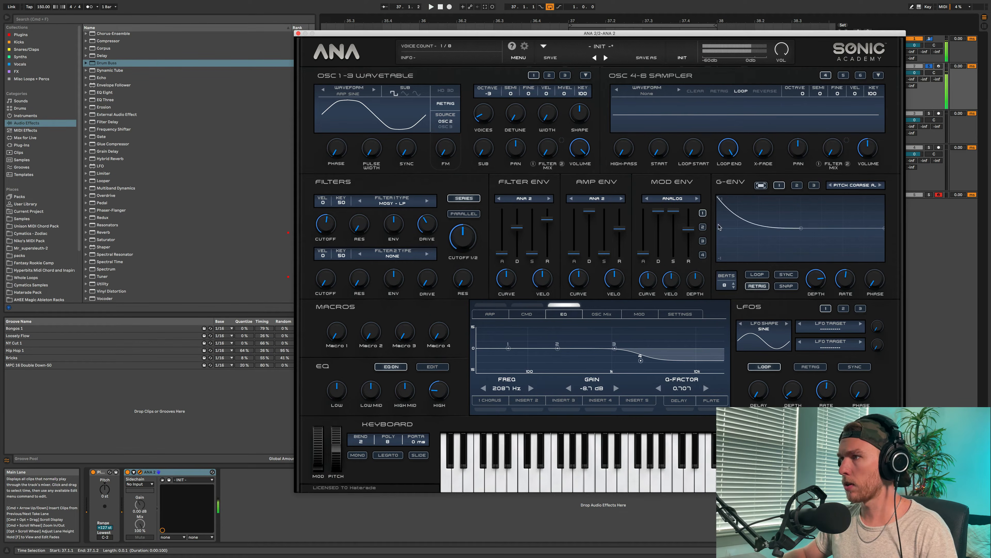
- Replay the clip to check the 808, then move the ANA 2 window aside to uncover the track headers
{"action": "key", "text": "space"}
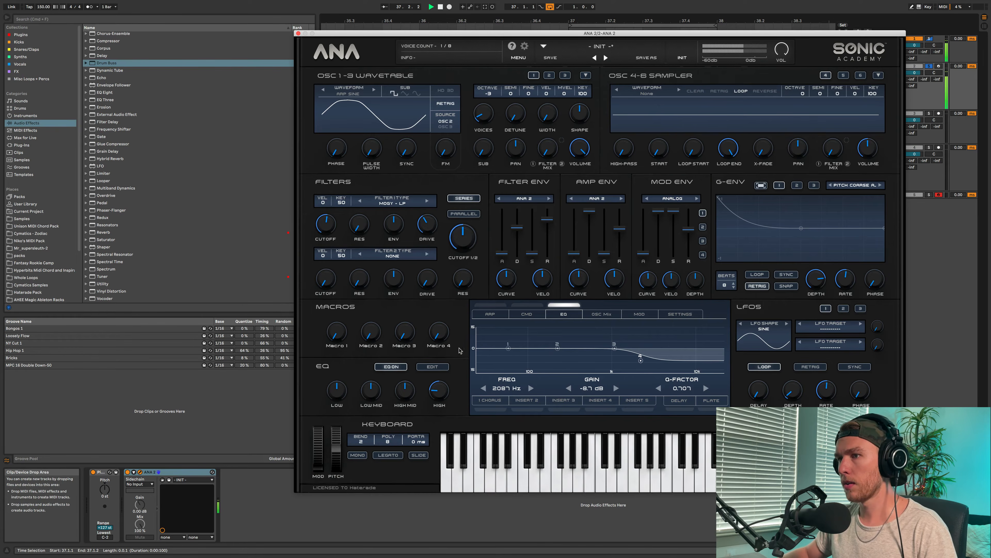
{"action": "key", "text": "space"}
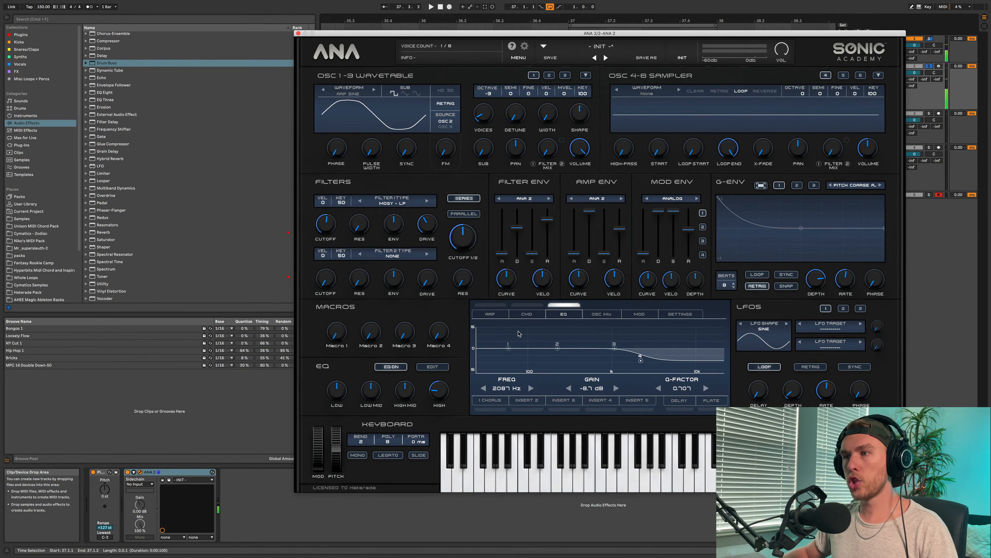
{"action": "key", "text": "space"}
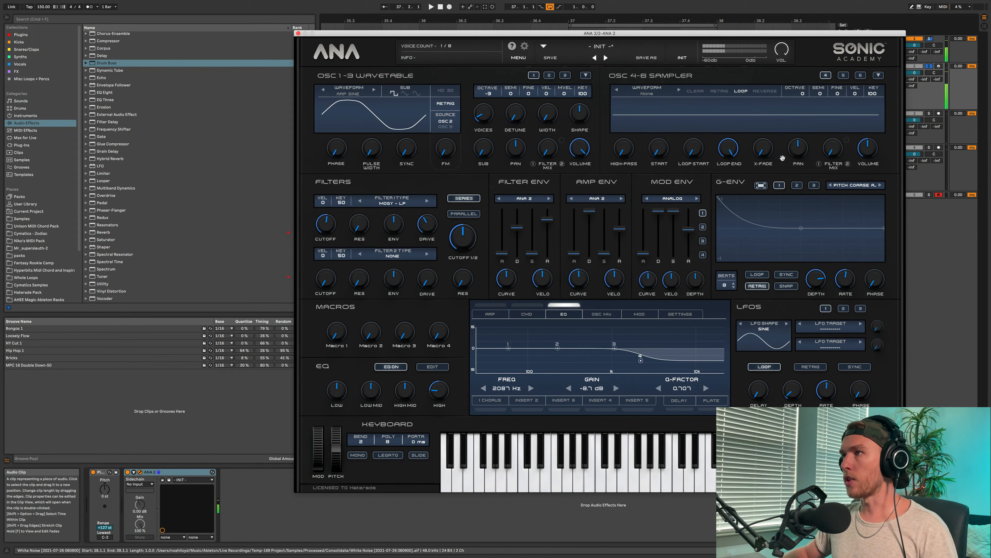
{"action": "left_click_drag", "start_coordinate": [762, 34], "coordinate": [690, 42]}
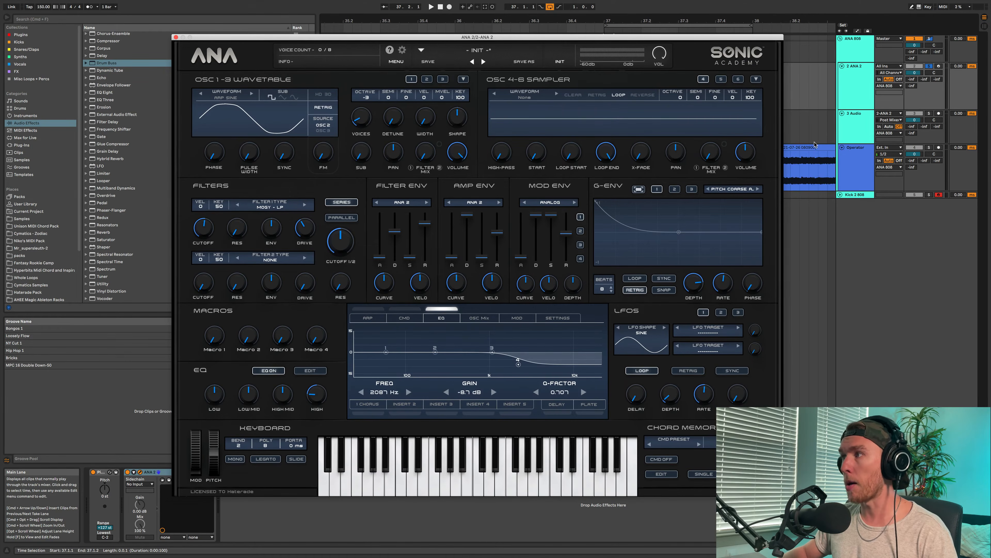
- Select the white noise clip on the Operator track, solo that track and play it to audition the noise
{"action": "left_click", "coordinate": [821, 148]}
{"action": "scroll", "coordinate": [768, 150], "scroll_direction": "right", "scroll_amount": 5}
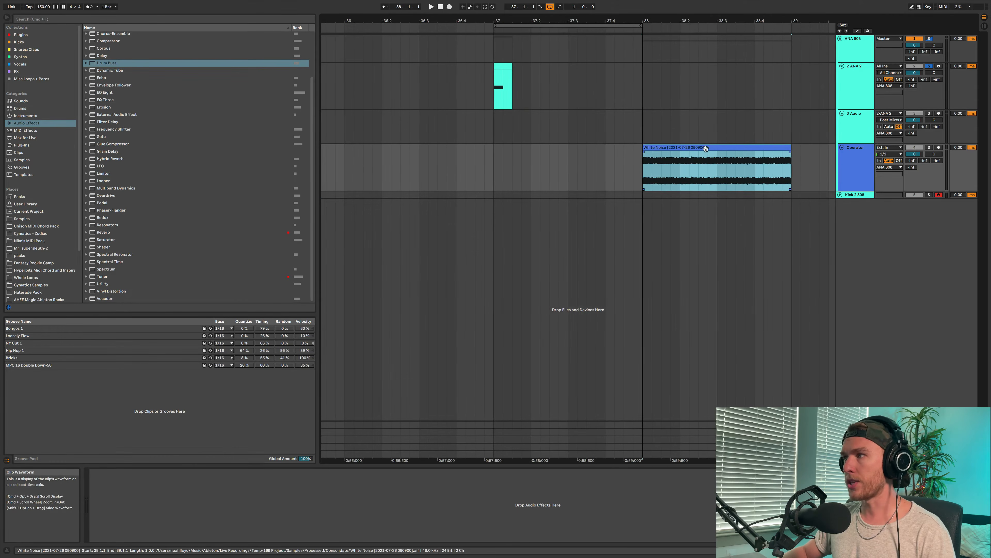
{"action": "left_click", "coordinate": [929, 148]}
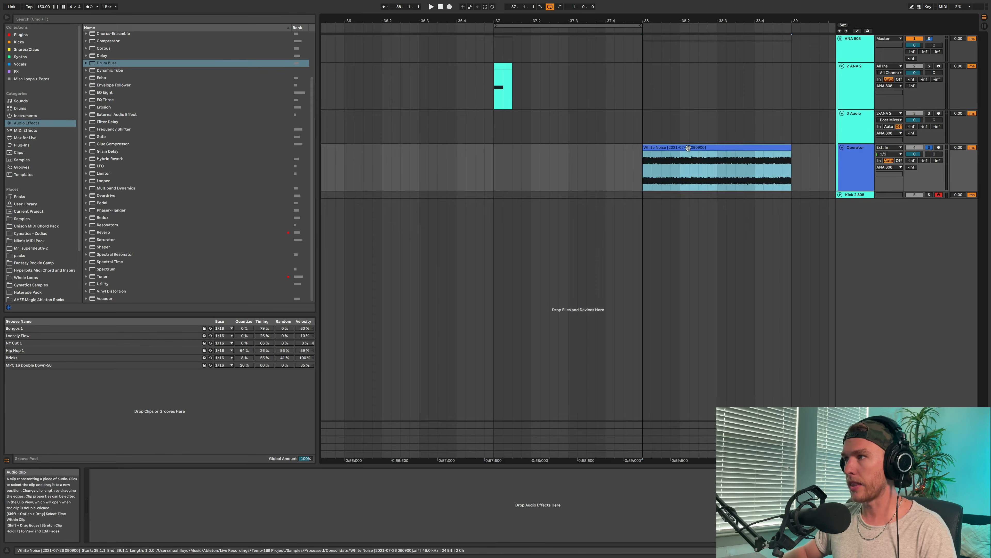
{"action": "key", "text": "space"}
- Import the white noise clip into ANA 2's sampler oscillator 4 and save it to the Imported folder
{"action": "left_click", "coordinate": [858, 85]}
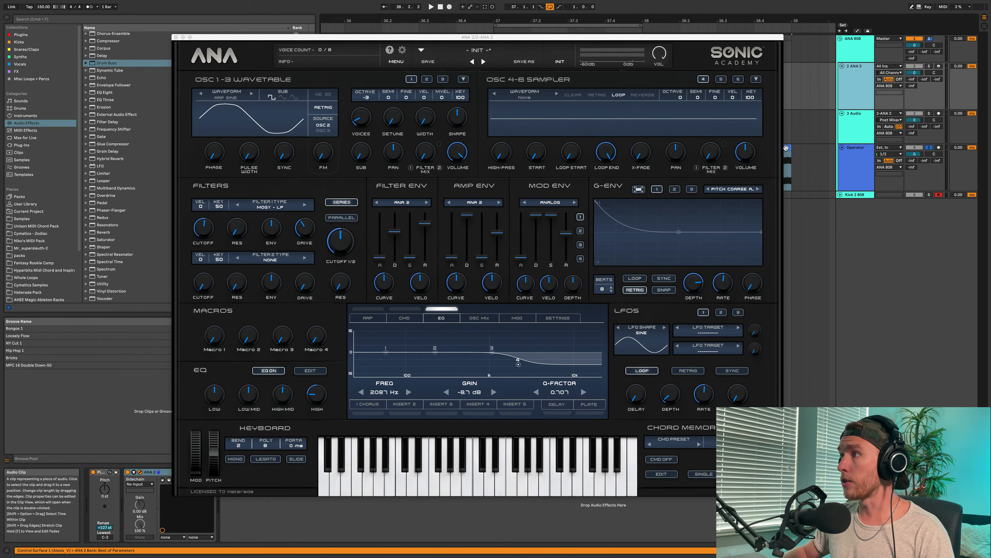
{"action": "left_click_drag", "start_coordinate": [785, 148], "coordinate": [562, 103]}
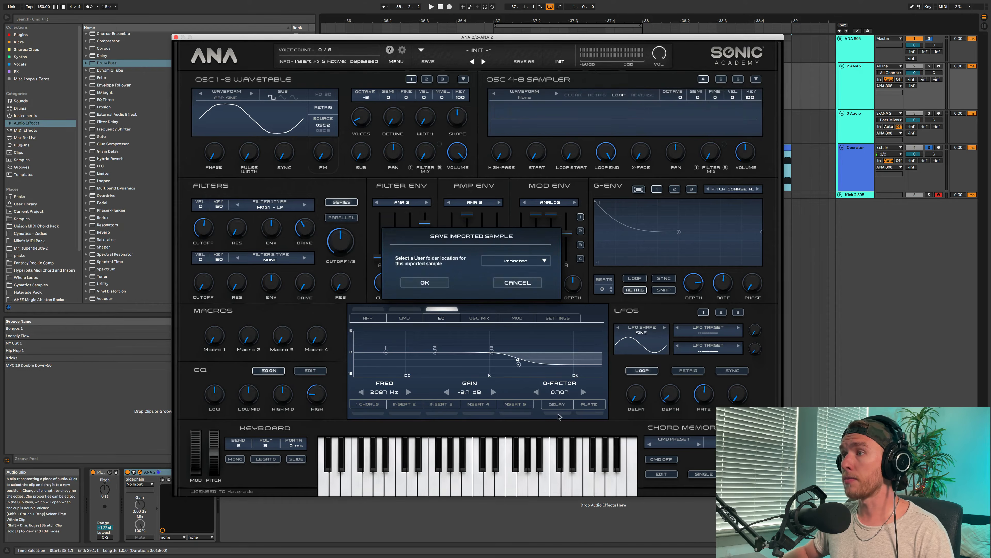
{"action": "left_click", "coordinate": [427, 283]}
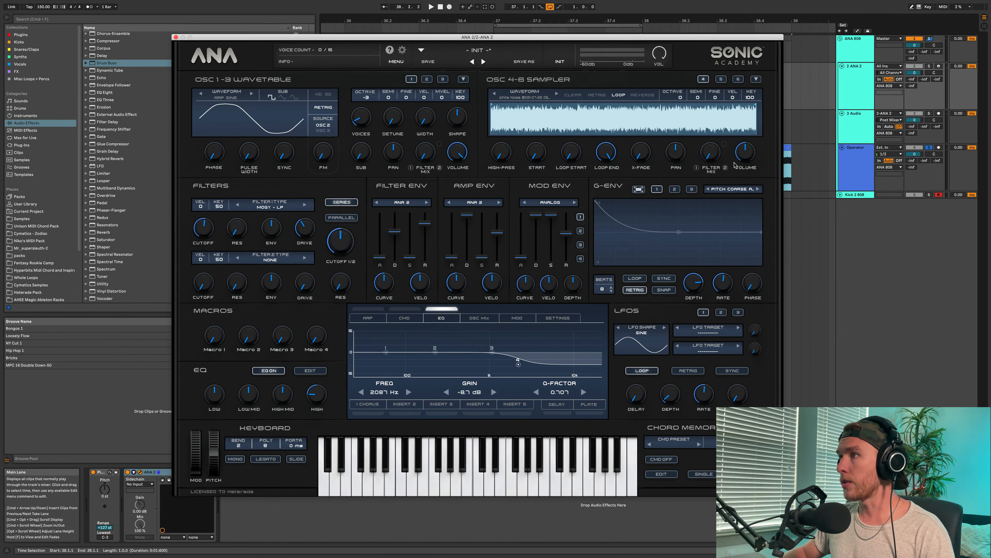
- Lower sampler oscillator 4's volume and solo the ANA 2 track, keeping the synth window clear of the clip
{"action": "left_click_drag", "start_coordinate": [735, 164], "coordinate": [739, 183]}
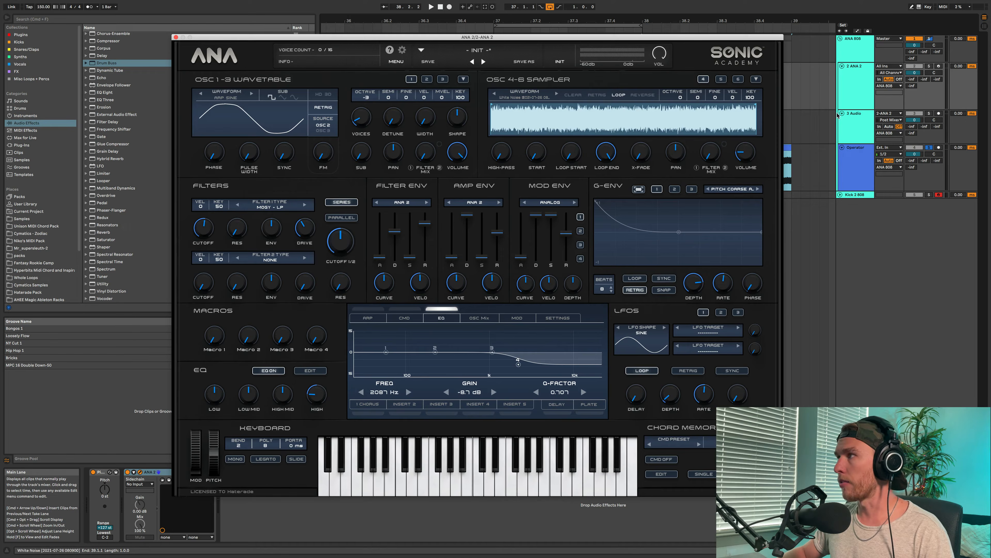
{"action": "left_click", "coordinate": [929, 67]}
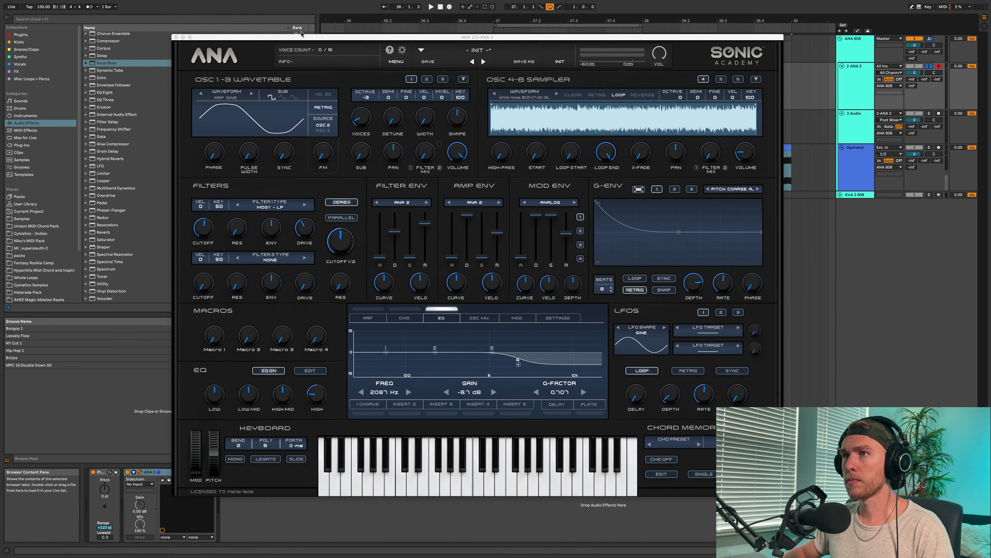
{"action": "left_click_drag", "start_coordinate": [301, 37], "coordinate": [490, 120]}
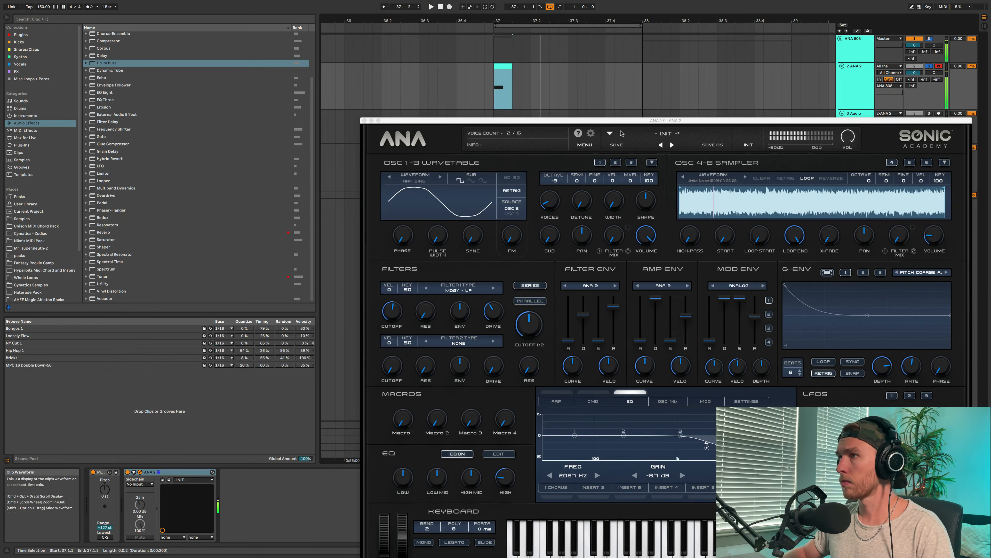
{"action": "left_click_drag", "start_coordinate": [688, 122], "coordinate": [628, 54]}
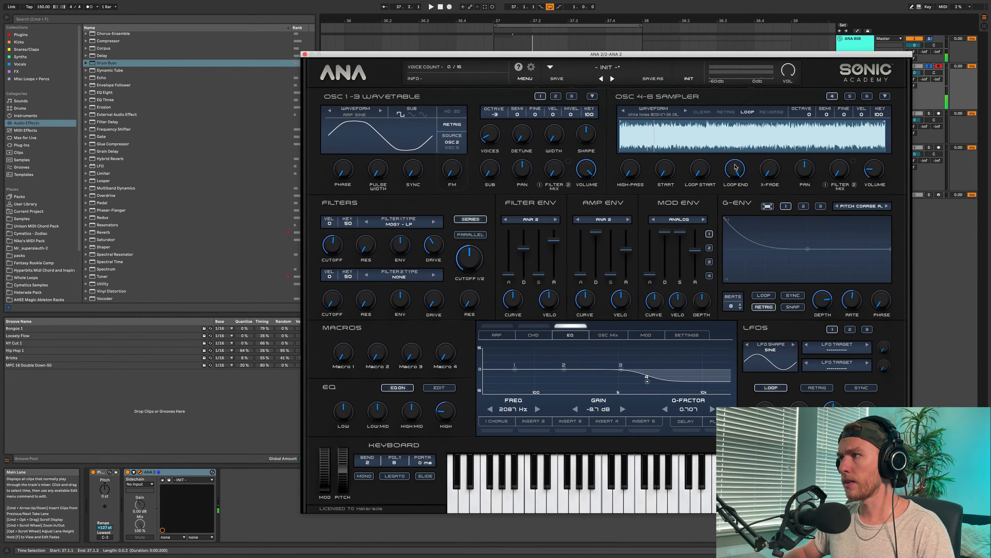
- Turn the noise down fully for comparison, replay the 808, and bring its volume back up to a low level
{"action": "left_click_drag", "start_coordinate": [876, 169], "coordinate": [879, 197]}
{"action": "key", "text": "space"}
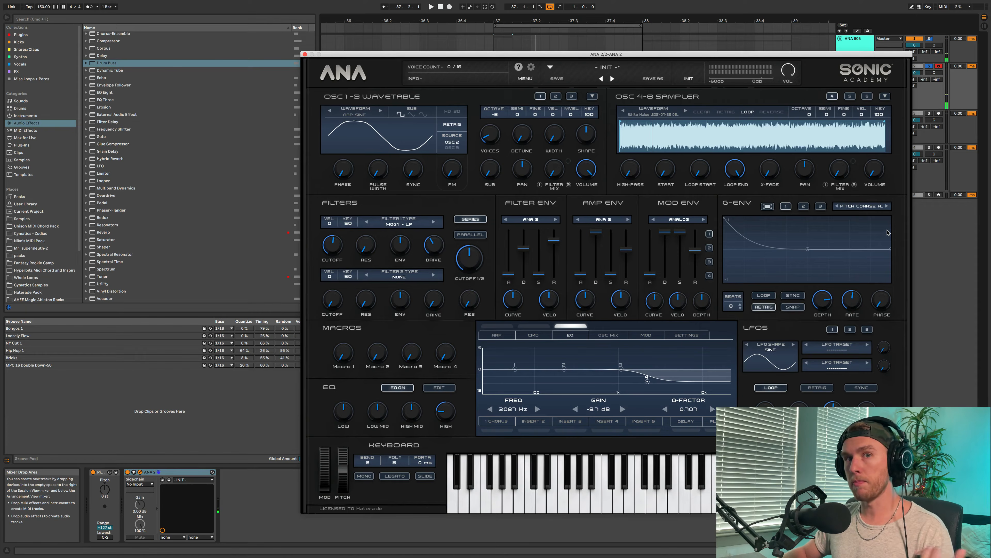
{"action": "left_click_drag", "start_coordinate": [876, 170], "coordinate": [874, 158]}
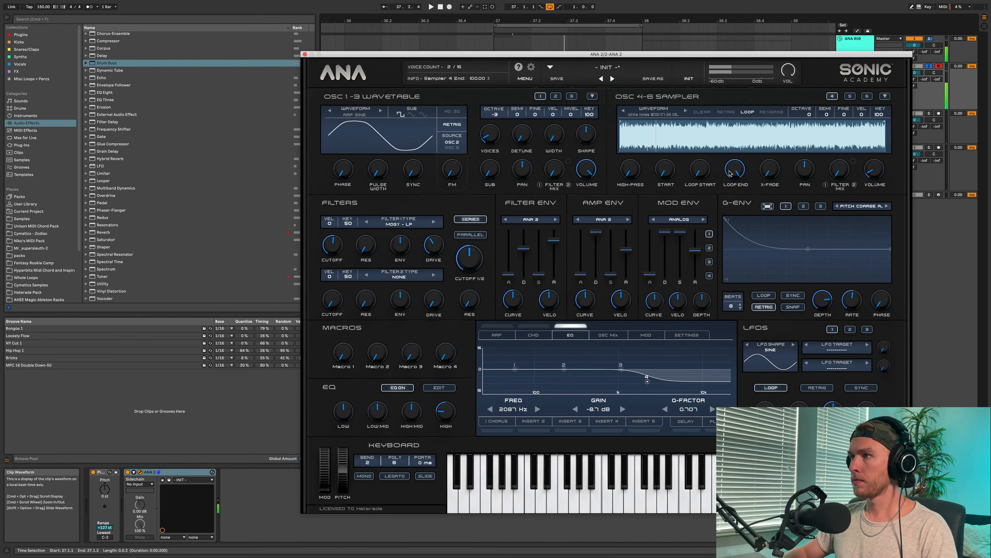
- Smooth the noise loop with a later loop start and a crossfade, and set the sampler's octave to 3
{"action": "mouse_move", "coordinate": [736, 168]}
{"action": "left_mouse_down"}
{"action": "mouse_move", "coordinate": [737, 187]}
{"action": "mouse_move", "coordinate": [736, 169]}
{"action": "mouse_move", "coordinate": [700, 158]}
{"action": "mouse_move", "coordinate": [702, 120]}
{"action": "left_mouse_up"}
{"action": "key", "text": "space"}
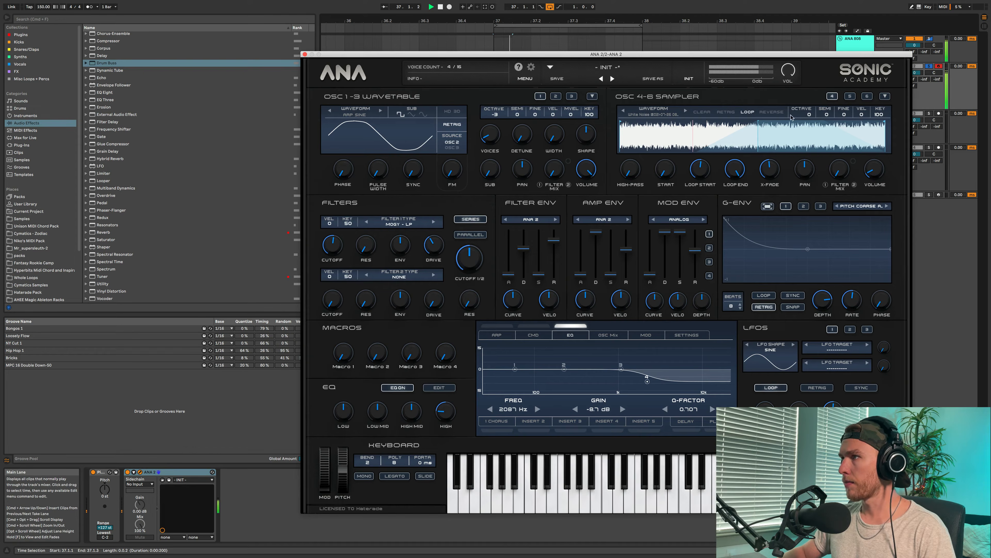
{"action": "left_click_drag", "start_coordinate": [808, 102], "coordinate": [810, 78]}
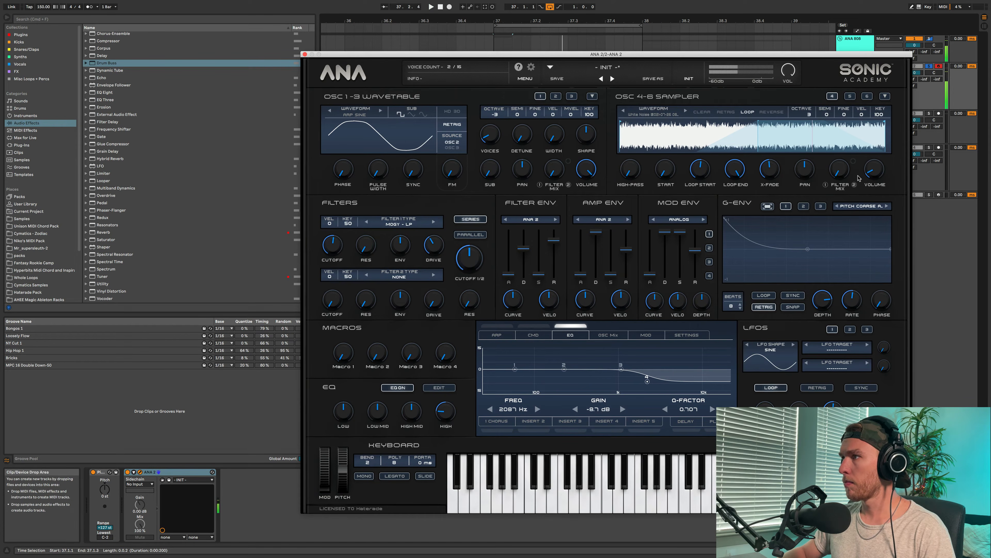
- Fine-tune the noise volume and raise the sampler's high-pass to thin out the noise while replaying the clip
{"action": "left_click_drag", "start_coordinate": [870, 174], "coordinate": [869, 168]}
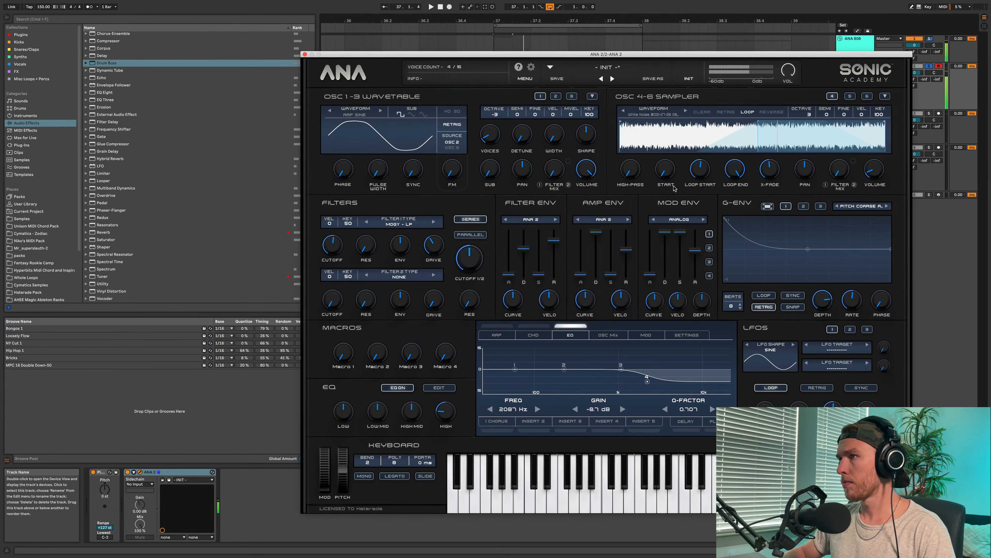
{"action": "left_click_drag", "start_coordinate": [639, 137], "coordinate": [646, 104]}
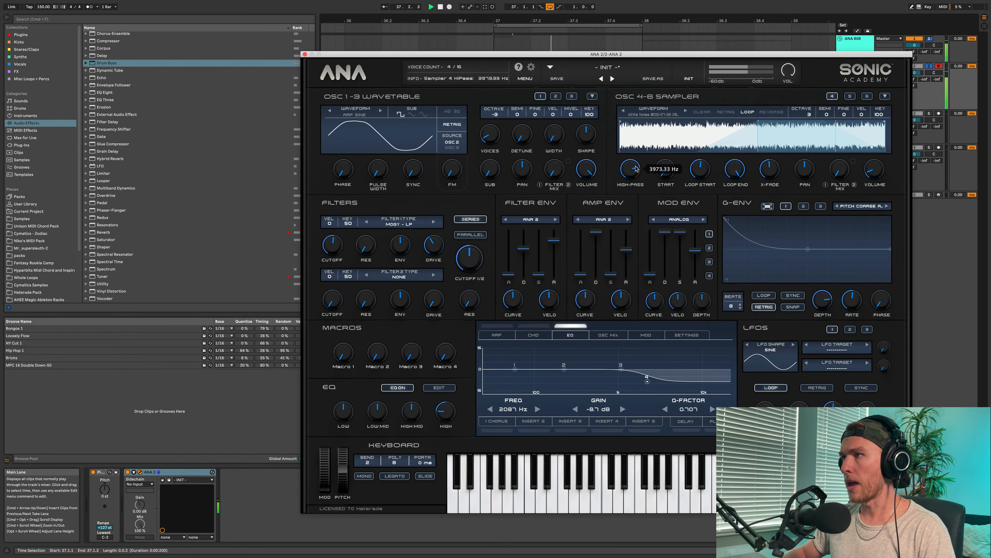
{"action": "left_click_drag", "start_coordinate": [630, 175], "coordinate": [631, 171]}
{"action": "key", "text": "space"}
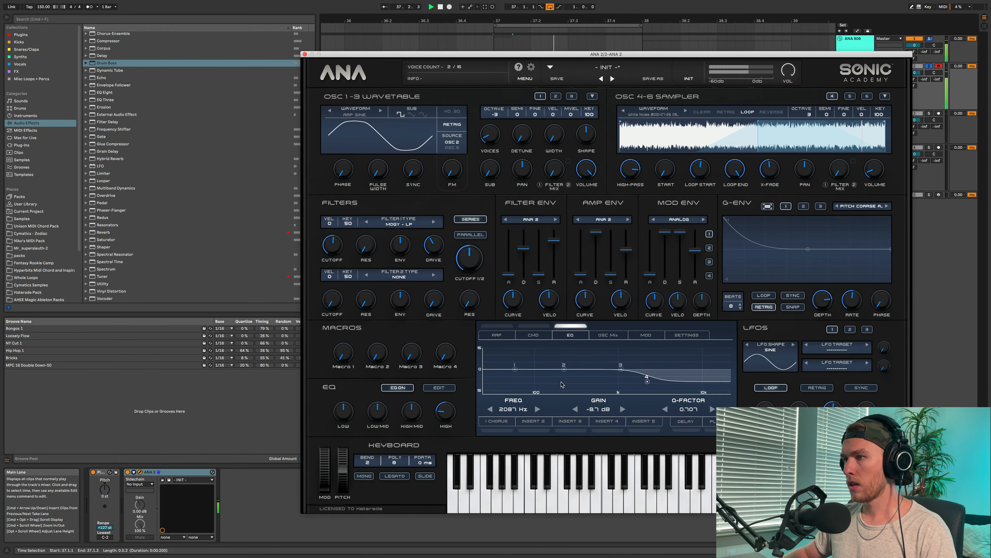
- Boost EQ band 1 by 6 dB at 93 Hz and load the WShaper distortion into insert slot 4
{"action": "left_click_drag", "start_coordinate": [517, 371], "coordinate": [537, 362]}
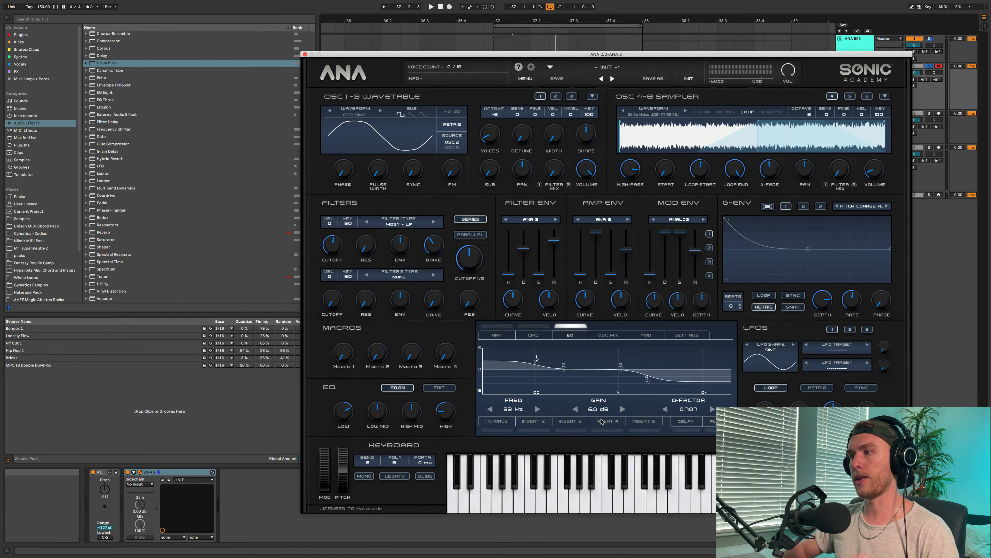
{"action": "left_click", "coordinate": [615, 427]}
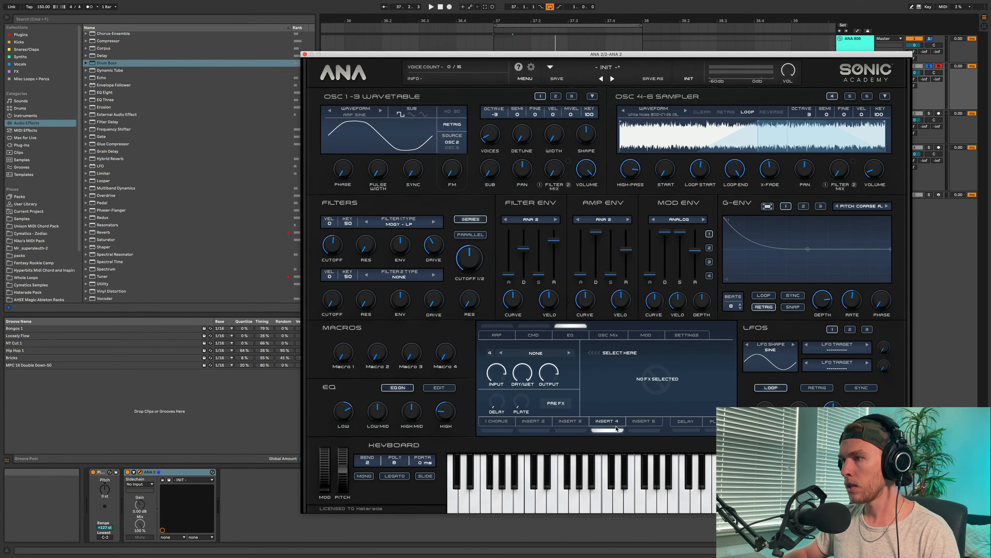
{"action": "left_click", "coordinate": [546, 354]}
{"action": "mouse_move", "coordinate": [554, 390]}
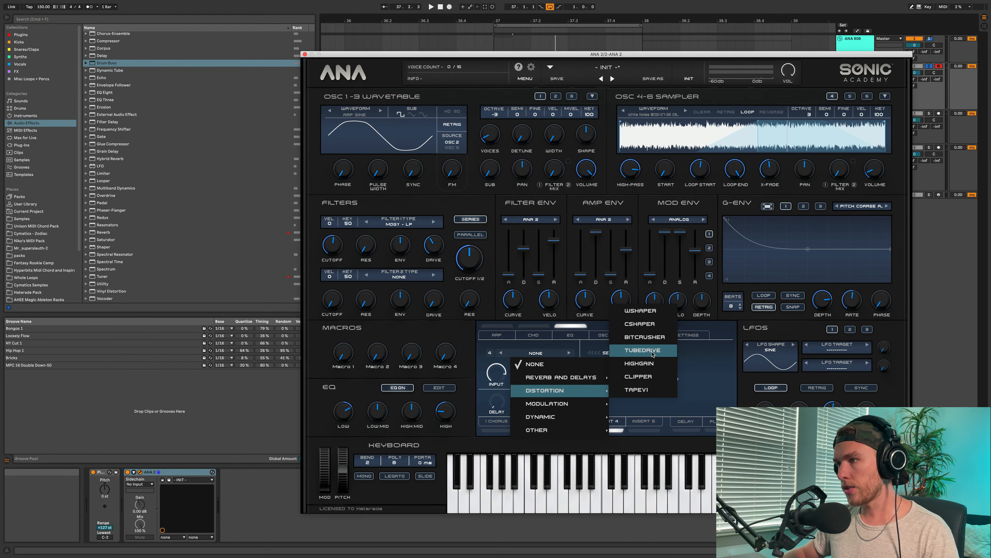
{"action": "left_click", "coordinate": [640, 310]}
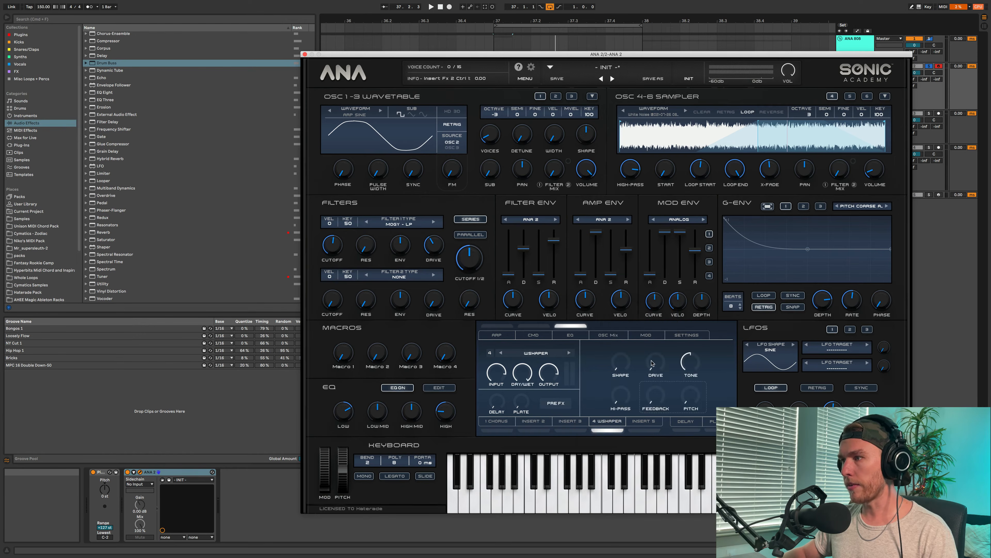
- Set the WShaper's shape to sine and adjust its drive and tone while replaying the clip
{"action": "left_click_drag", "start_coordinate": [652, 363], "coordinate": [624, 342]}
{"action": "key", "text": "space"}
{"action": "key", "text": "space"}
{"action": "key", "text": "space"}
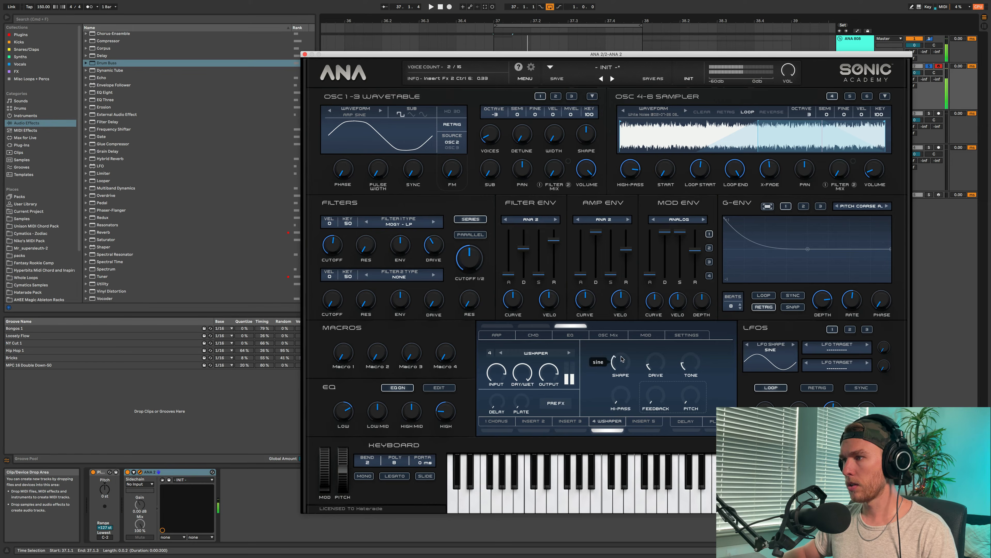
{"action": "key", "text": "space"}
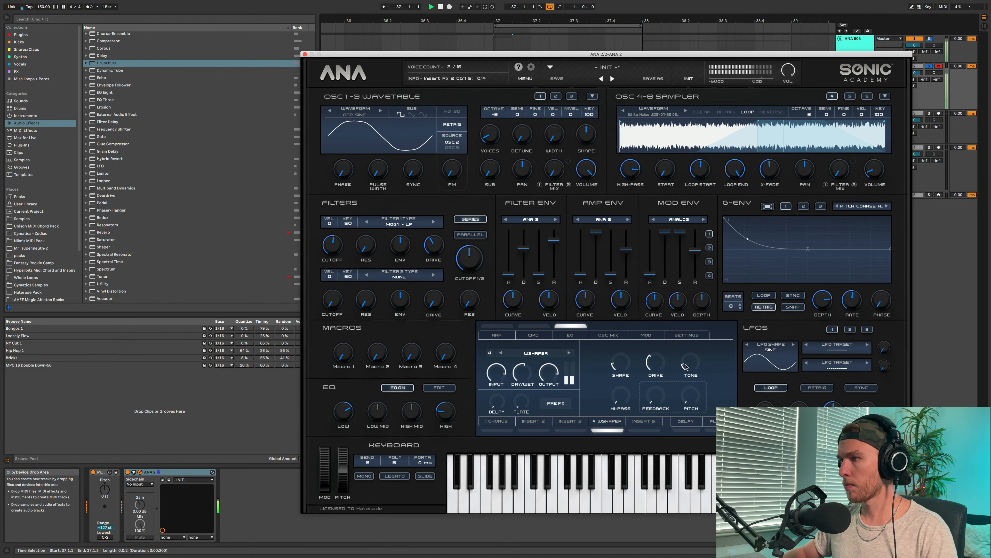
- Raise the WShaper's tone and adjust its drive to about 30.6 dB, replaying the clip between changes
{"action": "left_click_drag", "start_coordinate": [686, 366], "coordinate": [655, 369]}
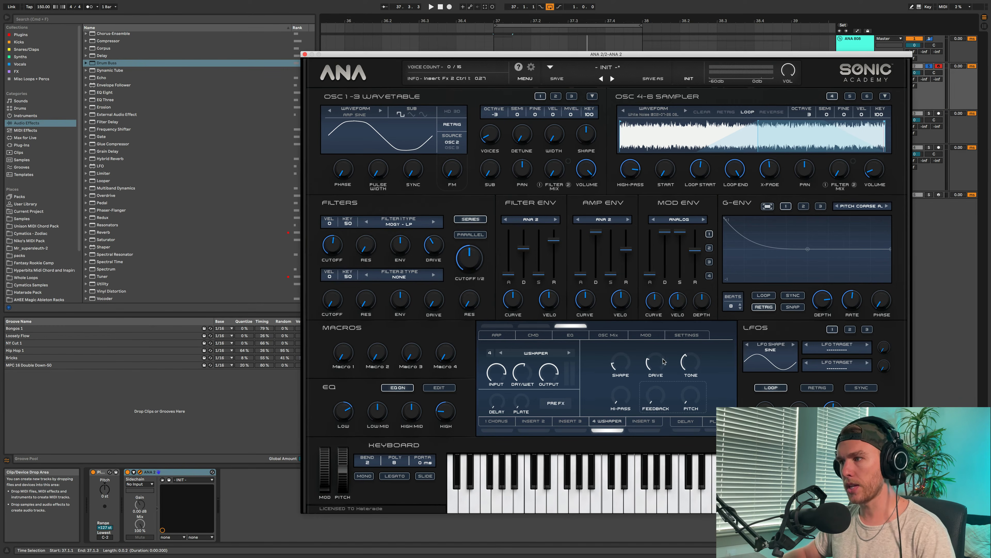
{"action": "key", "text": "space"}
{"action": "key", "text": "space"}
{"action": "left_click_drag", "start_coordinate": [657, 365], "coordinate": [655, 372]}
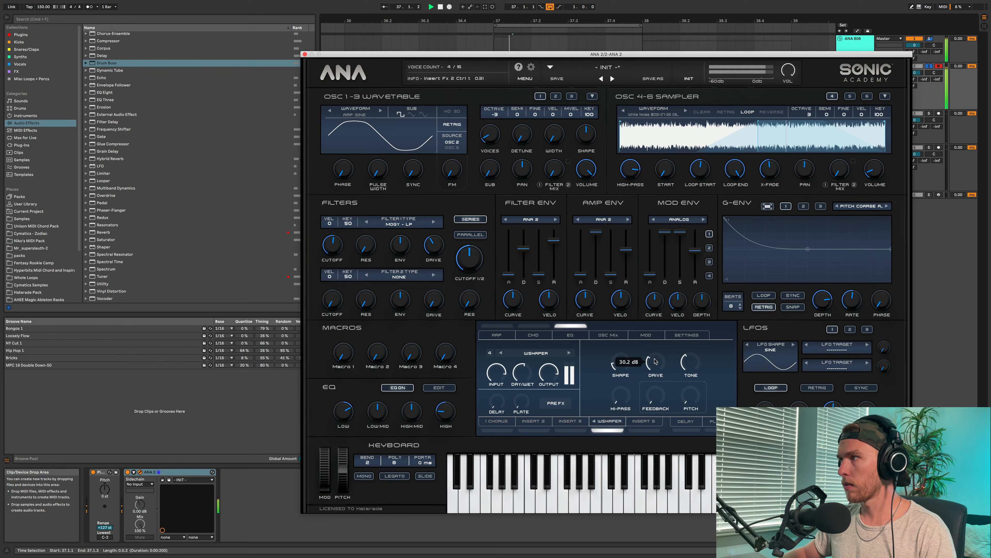
{"action": "key", "text": "space"}
{"action": "key", "text": "space"}
{"action": "left_click_drag", "start_coordinate": [656, 363], "coordinate": [656, 358]}
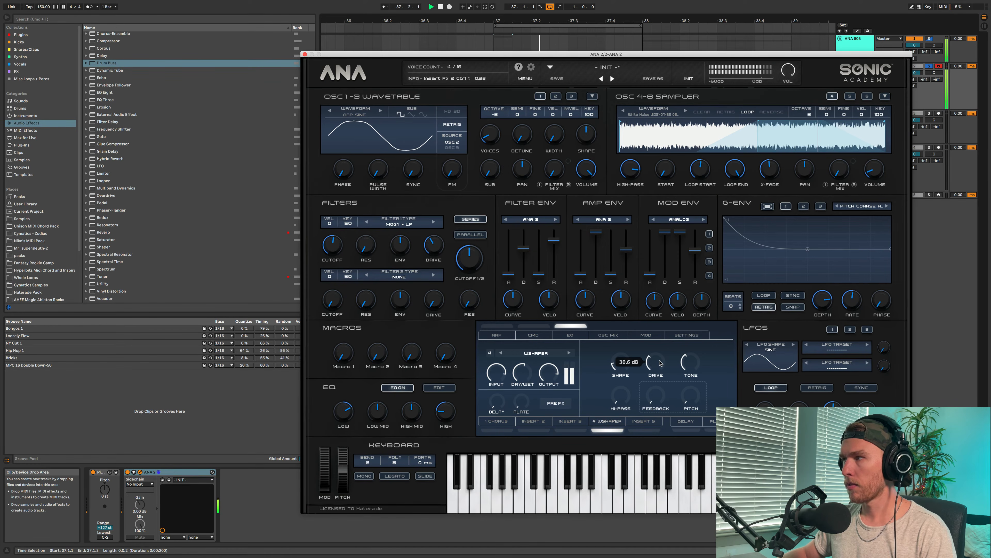
{"action": "key", "text": "space"}
- Readjust the WShaper's drive and replay the clip to compare the distortion
{"action": "left_click", "coordinate": [940, 67]}
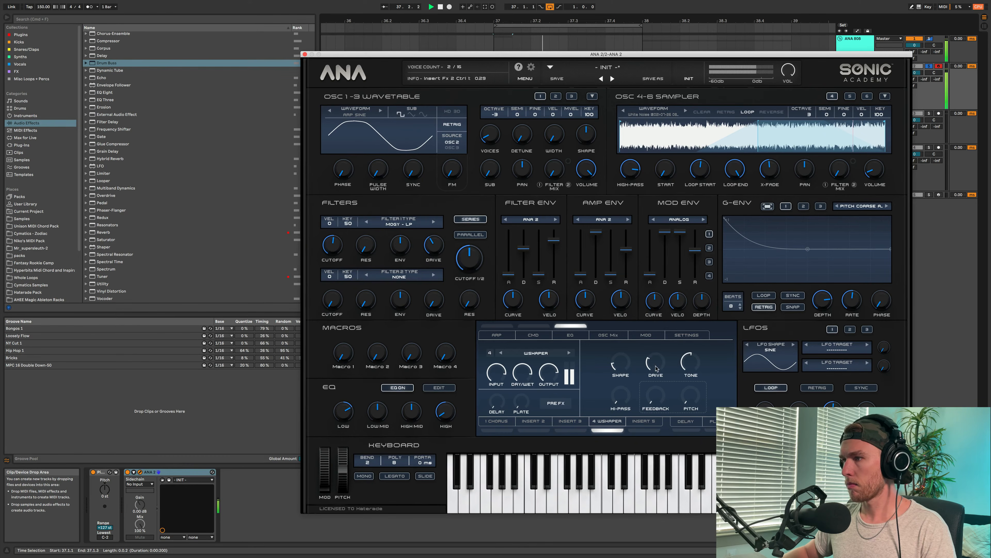
{"action": "left_click_drag", "start_coordinate": [658, 353], "coordinate": [658, 348]}
{"action": "key", "text": "space"}
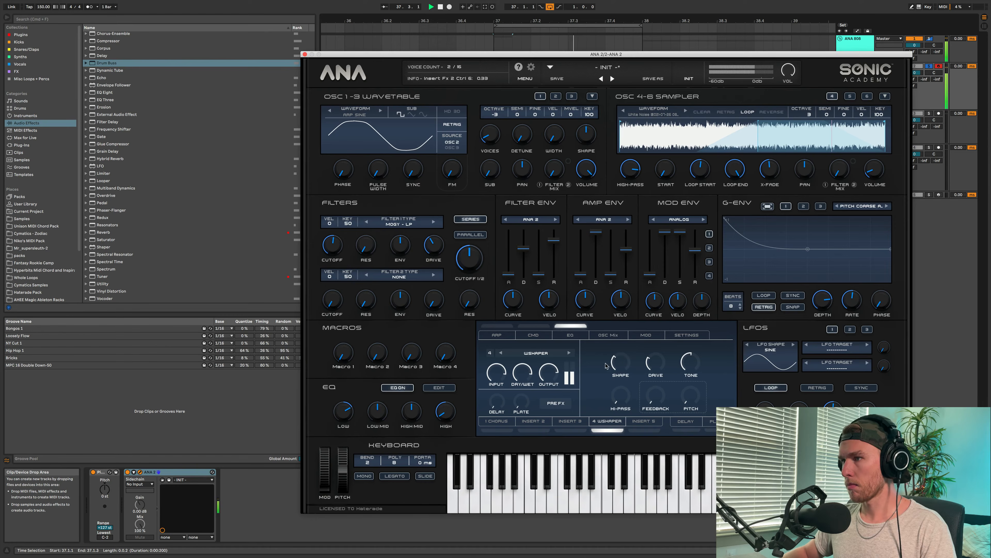
- Lower the WShaper's output gain to about -2.3 dB and replay the clip to check the finished 808
{"action": "mouse_move", "coordinate": [523, 380]}
{"action": "key", "text": "space"}
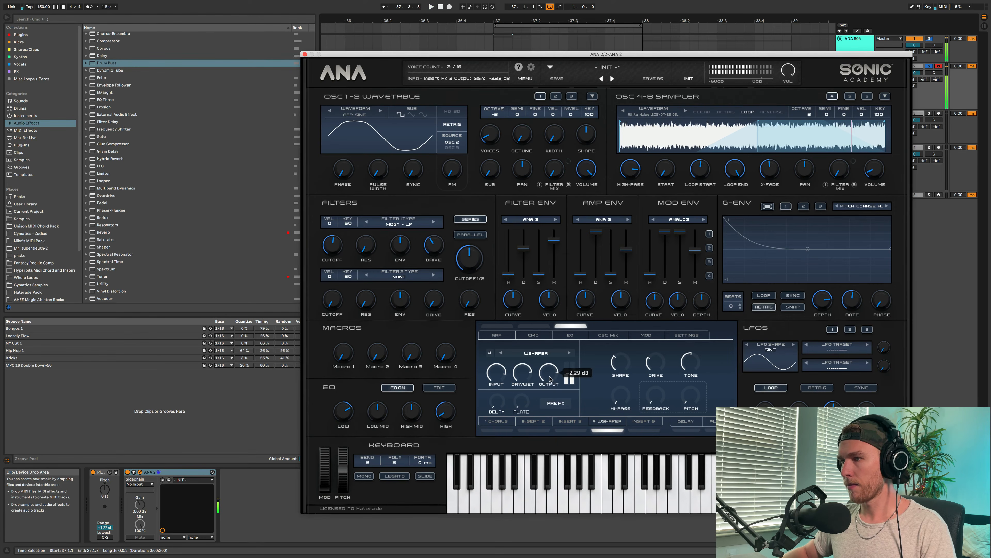
{"action": "left_click_drag", "start_coordinate": [550, 379], "coordinate": [550, 380]}
{"action": "key", "text": "space"}
{"action": "key", "text": "space"}
{"action": "key", "text": "space"}
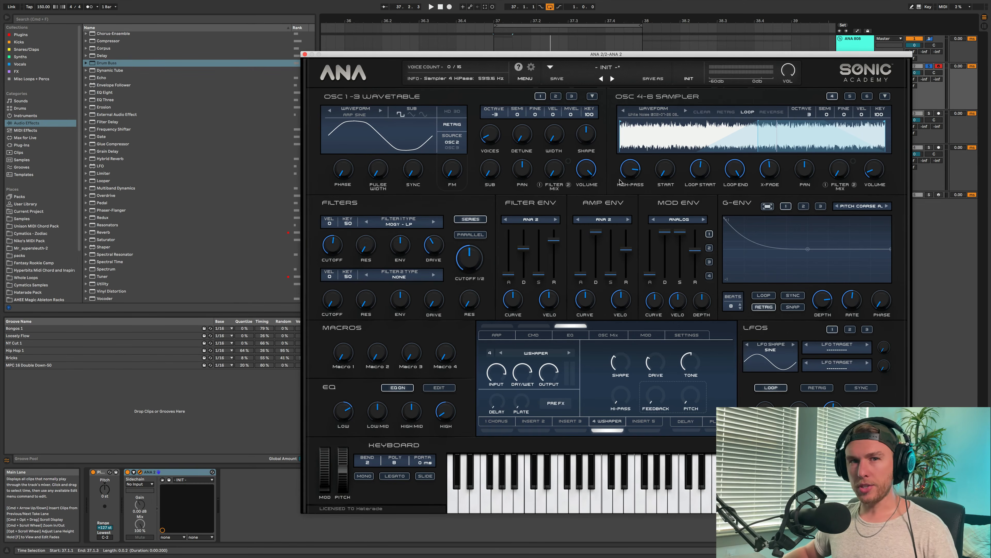
{"action": "key", "text": "space"}
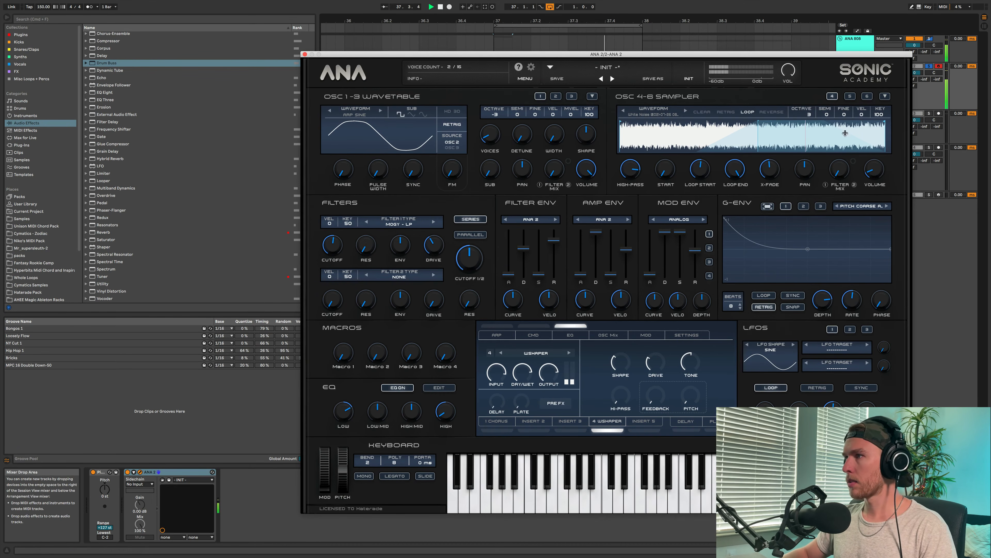